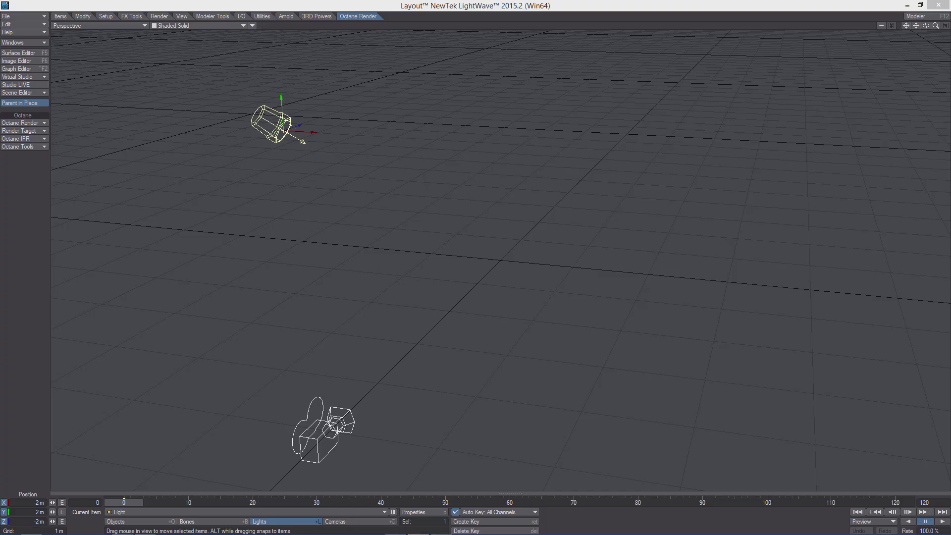
# - Close the Octane RenderTarget Node Editor to return to the Layout scene view
pyautogui.click(538, 7)
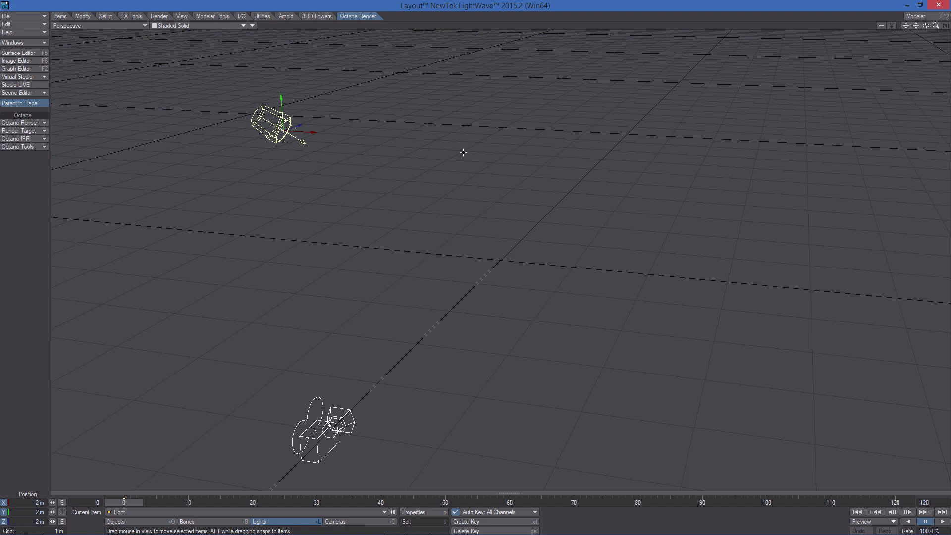
# - Load Ground.lwo and Napoleon.lwo into the scene together via Load Object
pyautogui.click(25, 16)
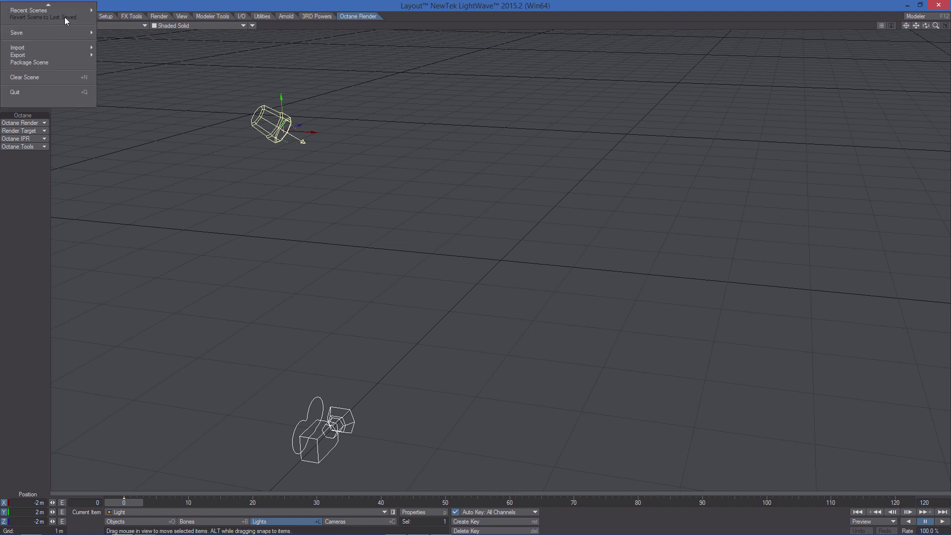
pyautogui.moveTo(95, 10)
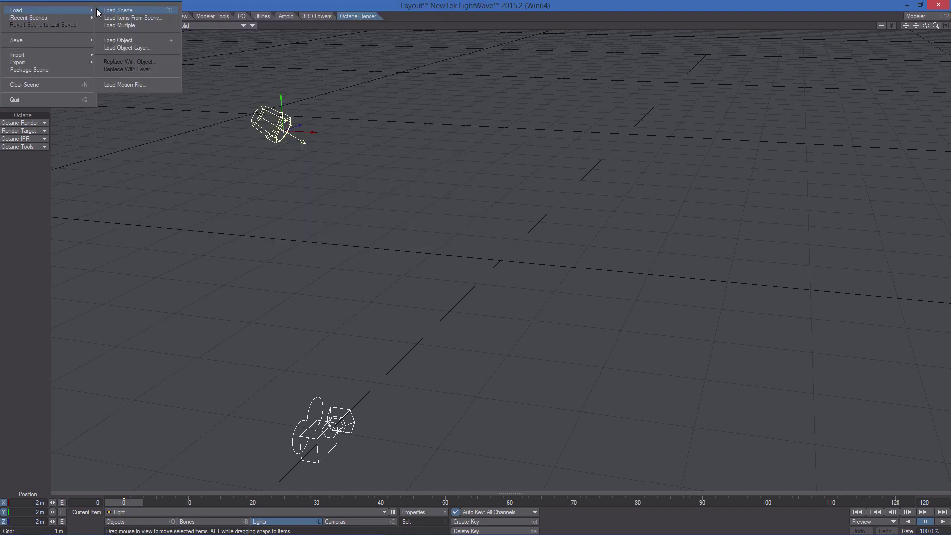
pyautogui.click(144, 40)
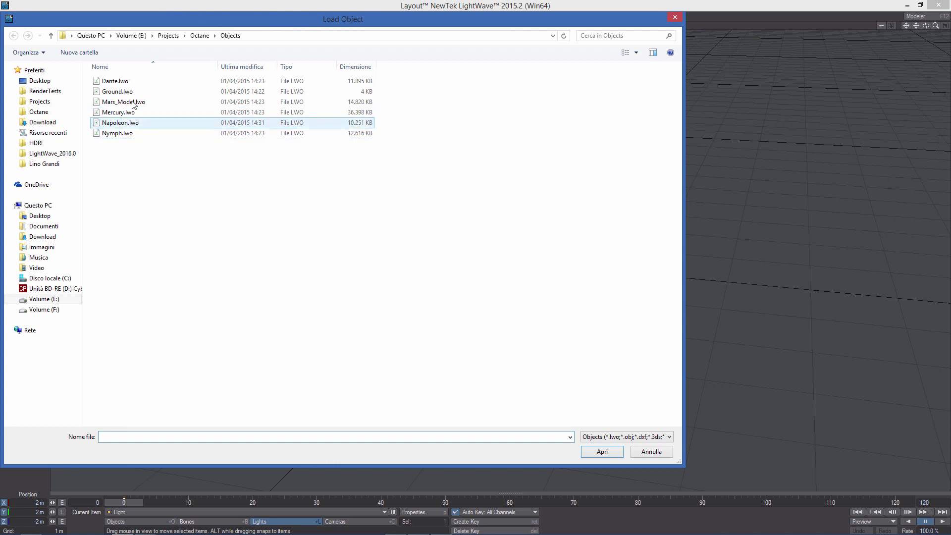
pyautogui.click(125, 93)
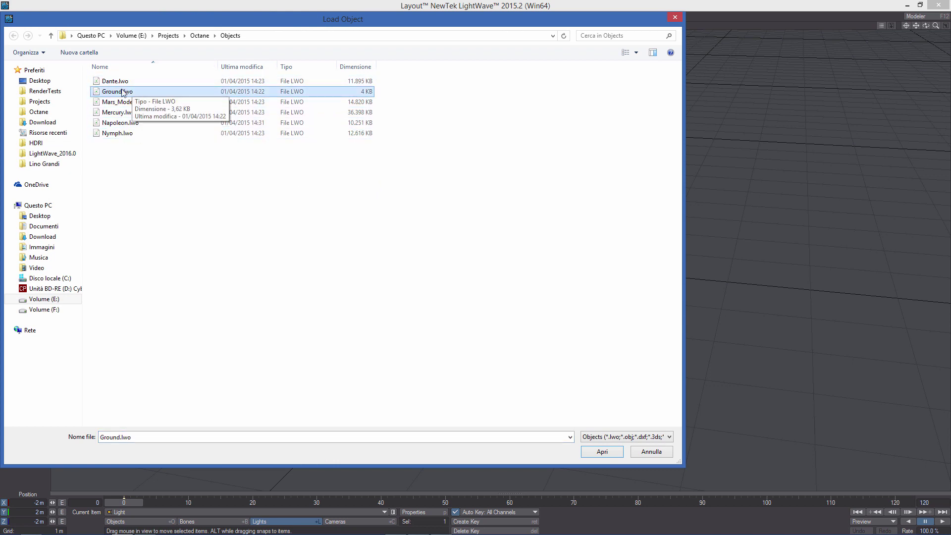
pyautogui.keyDown('ctrl'); pyautogui.click(130, 123); pyautogui.keyUp('ctrl')
pyautogui.click(596, 452)
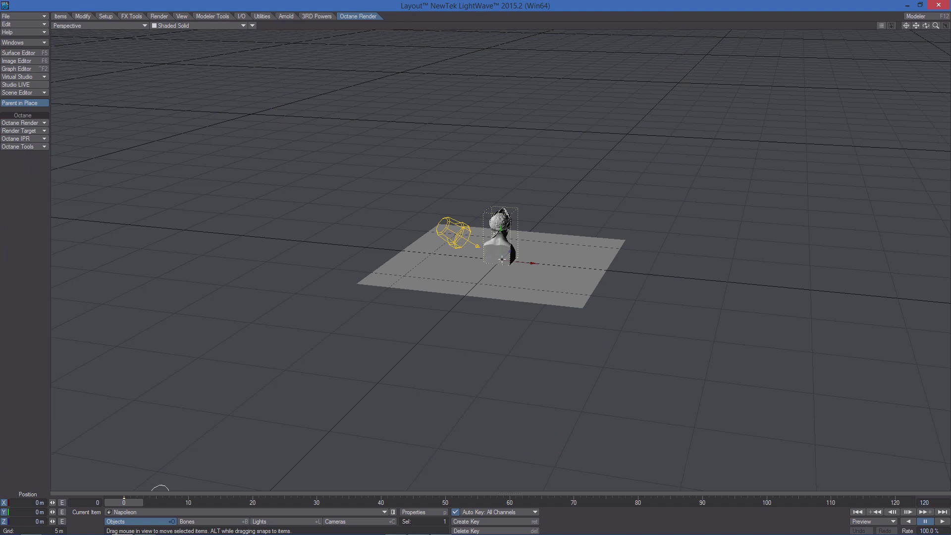
# - View through the current camera, switch the scene to Octane, and enter camera edit mode
pyautogui.press('6')
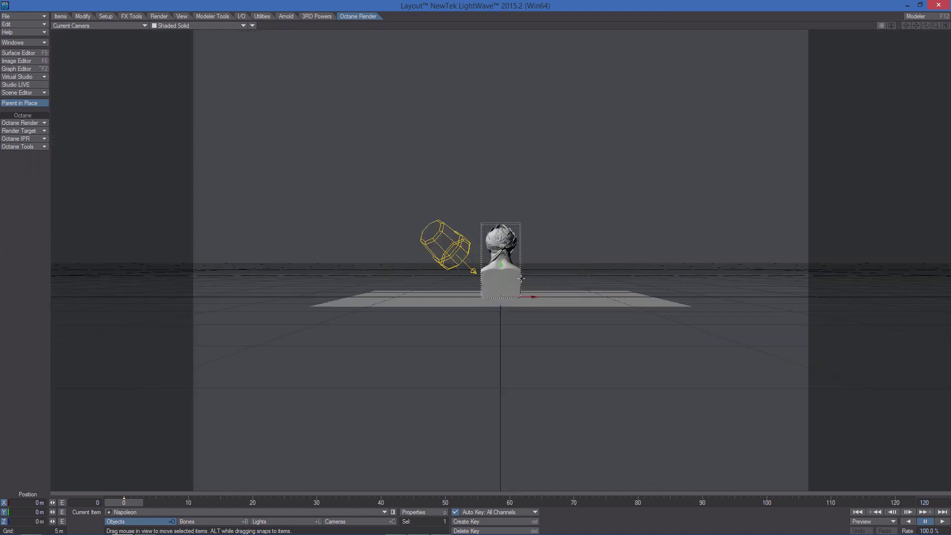
pyautogui.click(30, 147)
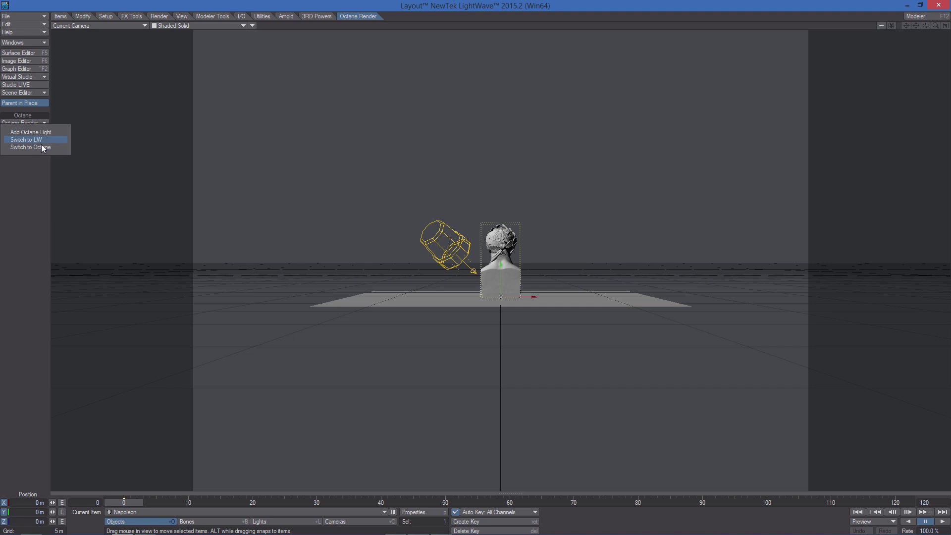
pyautogui.click(42, 148)
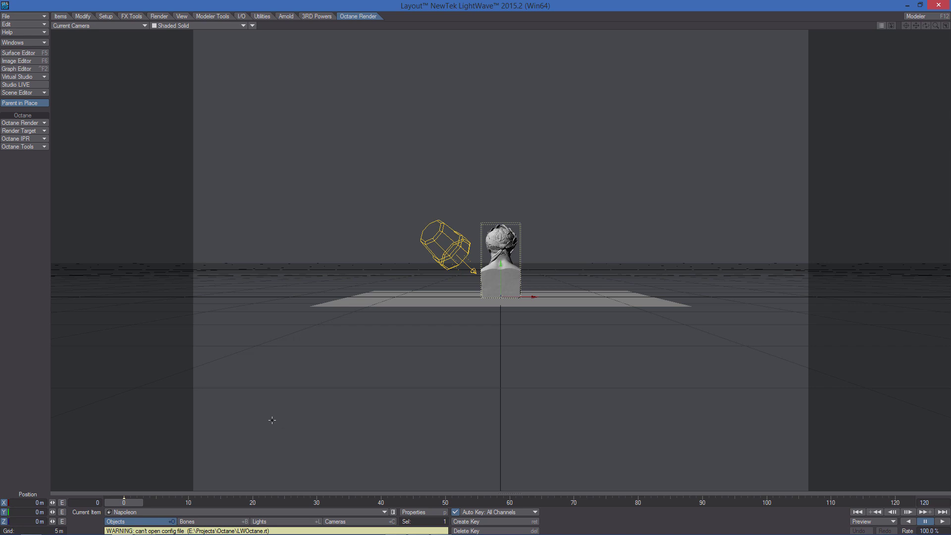
pyautogui.hotkey('shift', 'c')
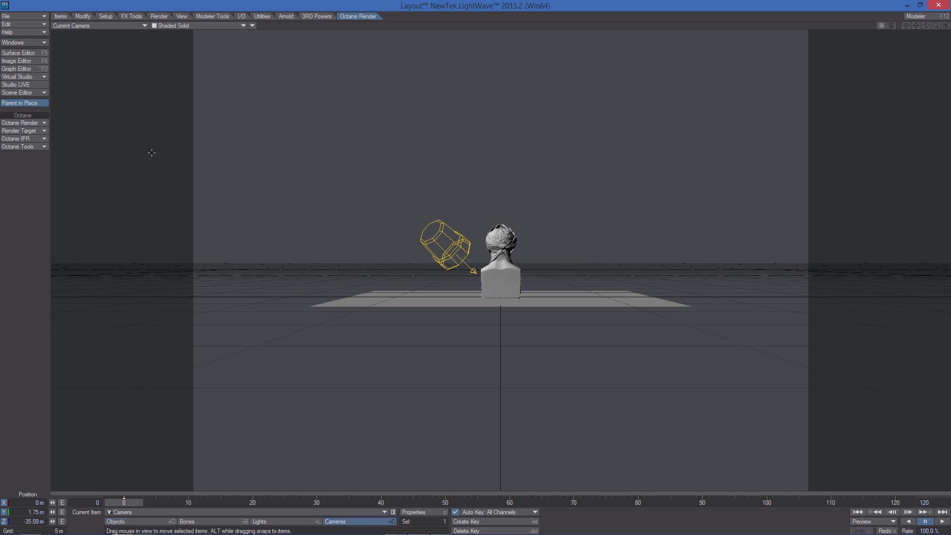
# - Start the Octane IPR preview and move the camera much closer to the bust
pyautogui.click(33, 142)
pyautogui.click(27, 142)
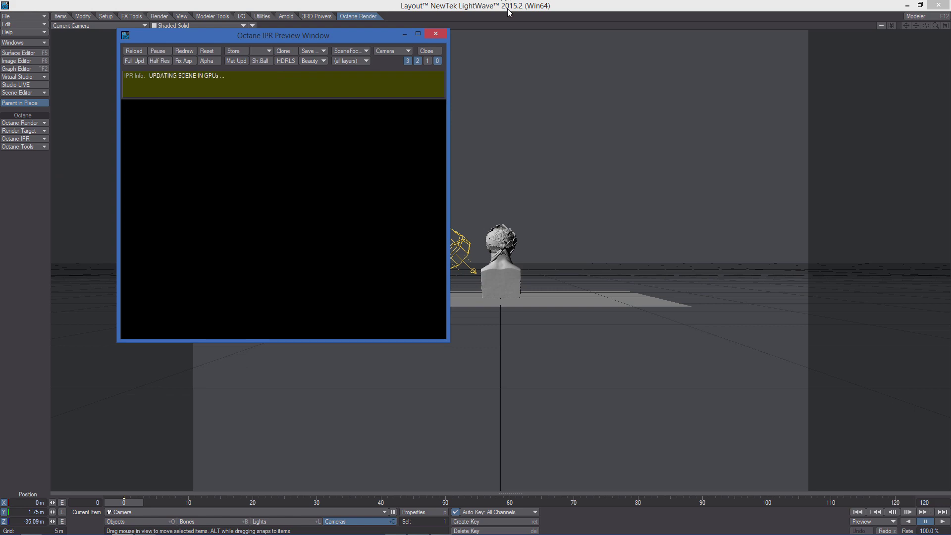
pyautogui.click(624, 288)
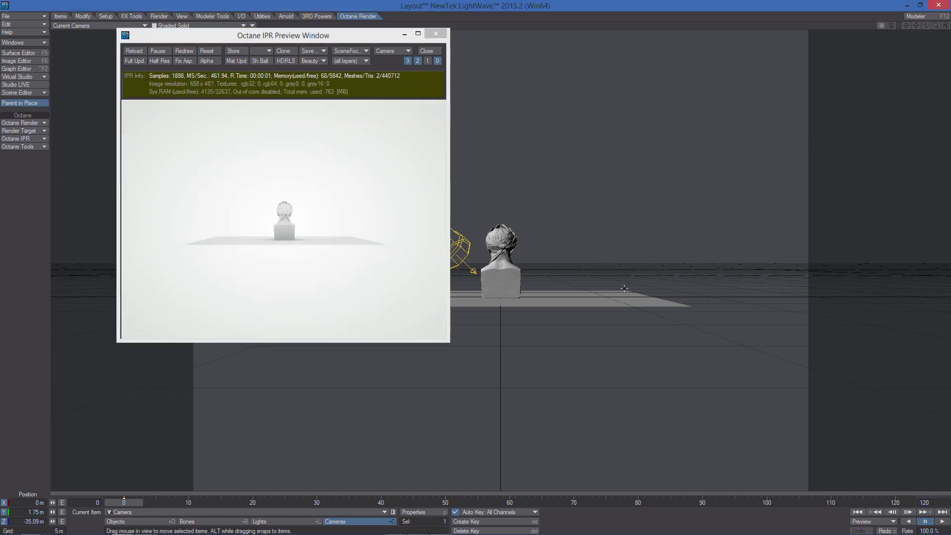
pyautogui.moveTo(624, 288); pyautogui.dragTo(625, 225)
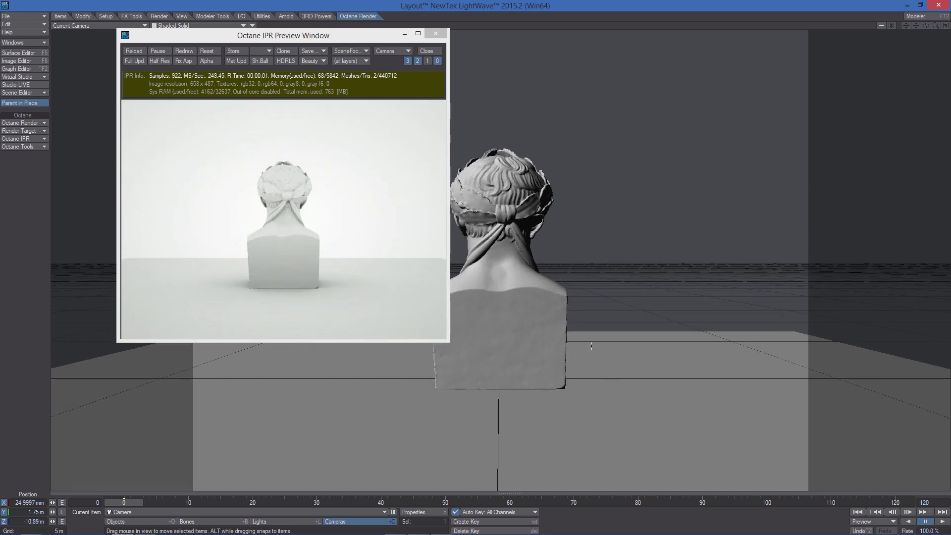
# - Rotate the Napoleon object's heading to about 180° so it faces the camera
pyautogui.hotkey('shift', 'o')
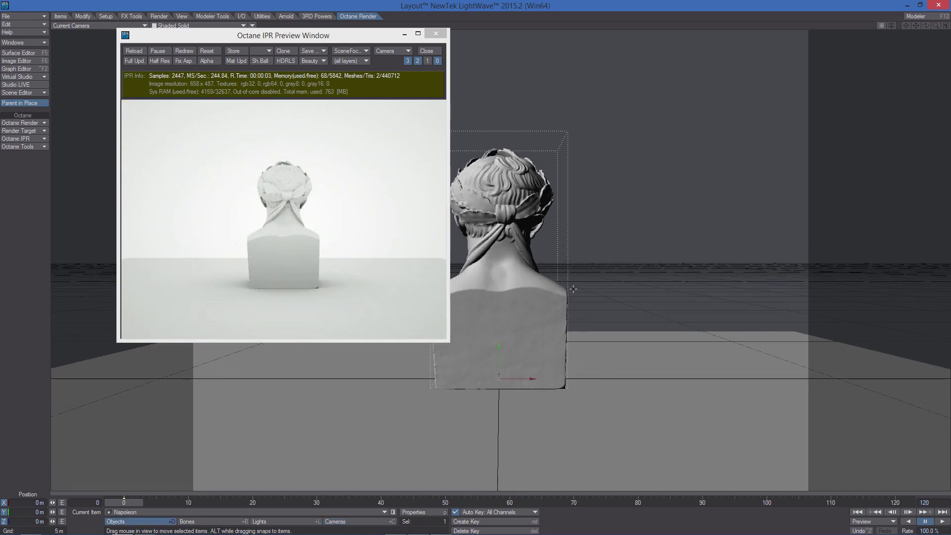
pyautogui.press('y')
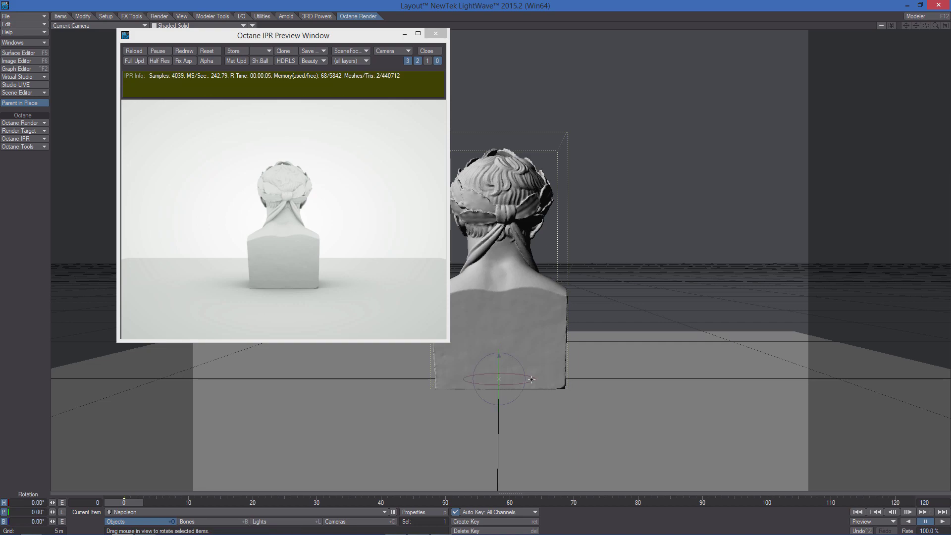
pyautogui.moveTo(532, 380); pyautogui.dragTo(601, 380)
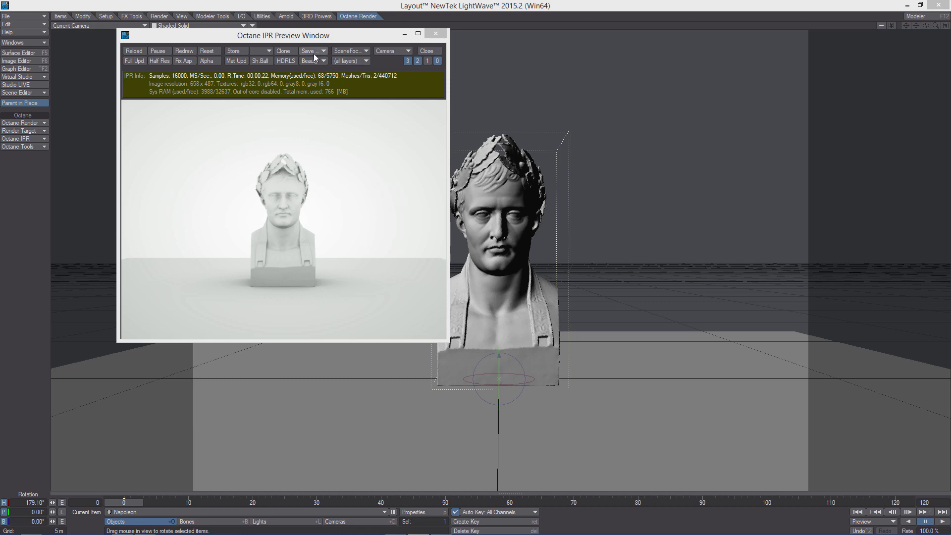
pyautogui.click(346, 55)
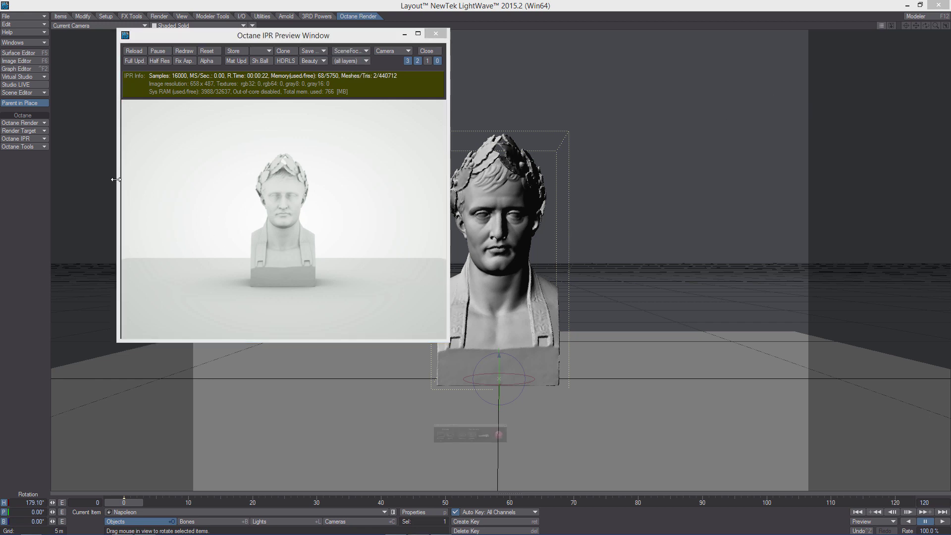
# - Open the Render Target node editor and expand the Octane RenderTarget node types
pyautogui.click(27, 132)
pyautogui.click(26, 129)
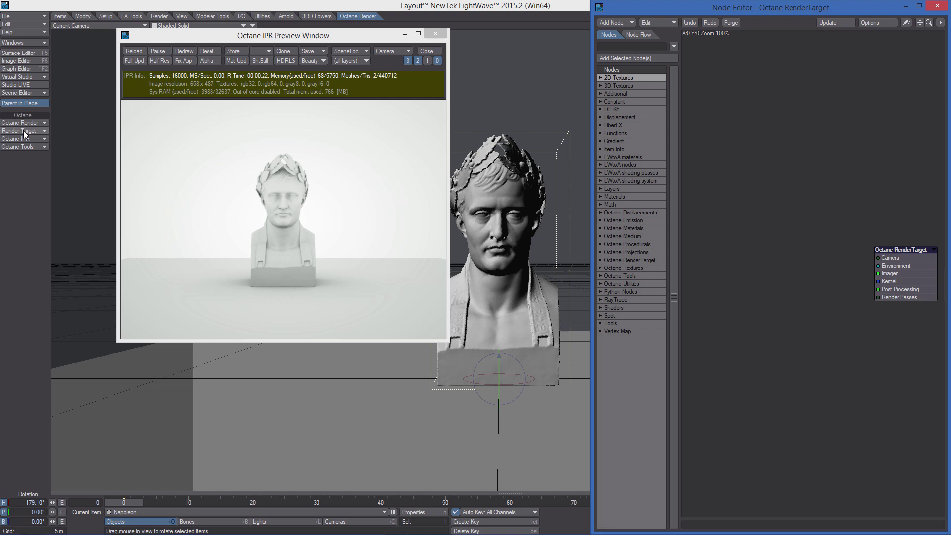
pyautogui.click(600, 260)
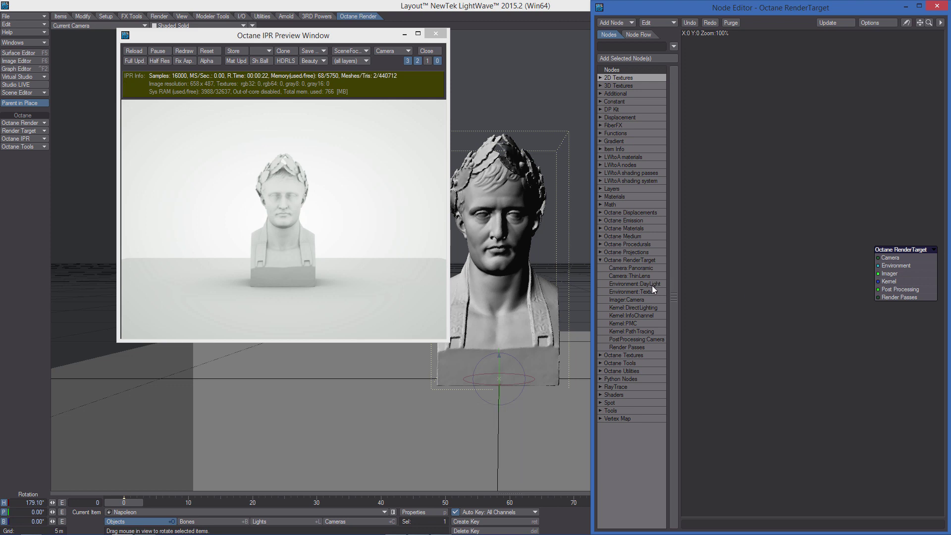
# - Add Camera:ThinLens and Environment:Texture nodes and wire them into the RenderTarget's Camera and Environment inputs
pyautogui.moveTo(626, 276); pyautogui.dragTo(762, 165)
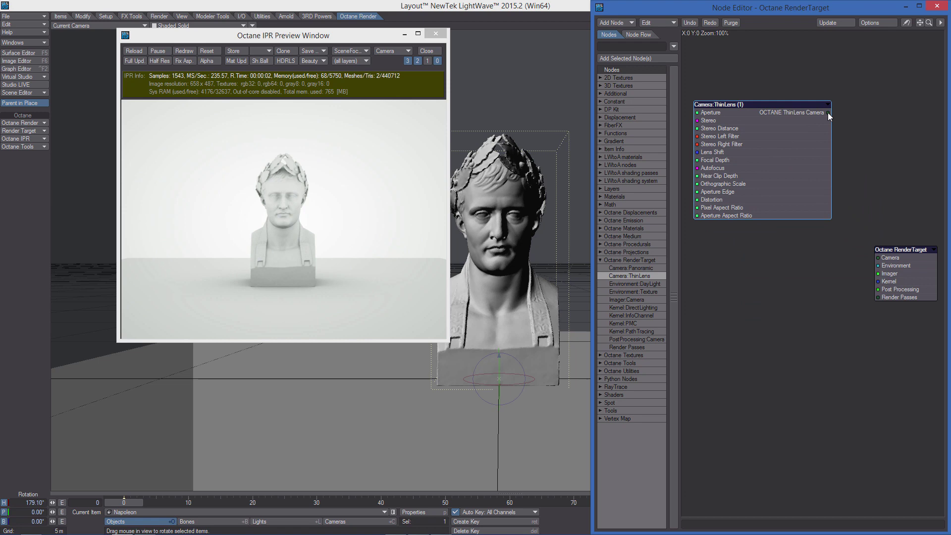
pyautogui.moveTo(828, 113); pyautogui.dragTo(872, 257)
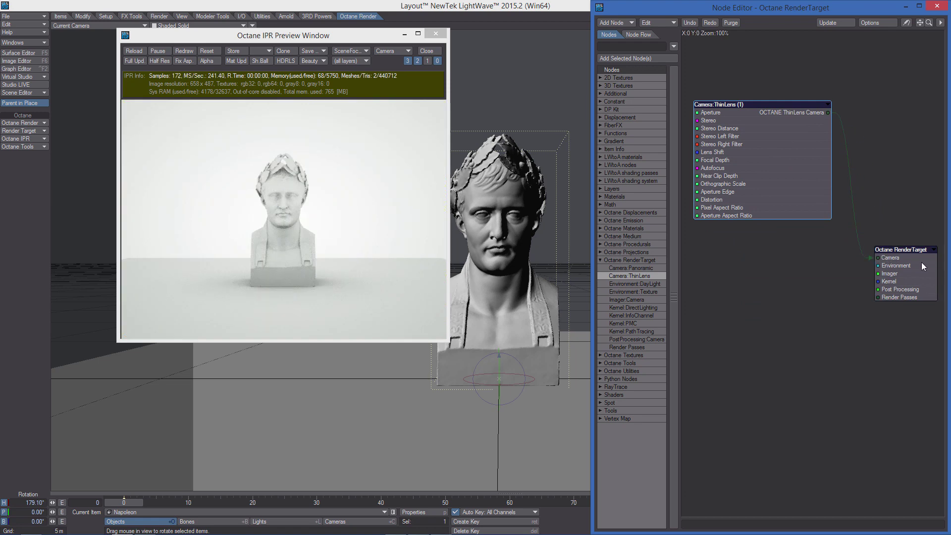
pyautogui.doubleClick(631, 293)
pyautogui.moveTo(815, 268); pyautogui.dragTo(772, 255)
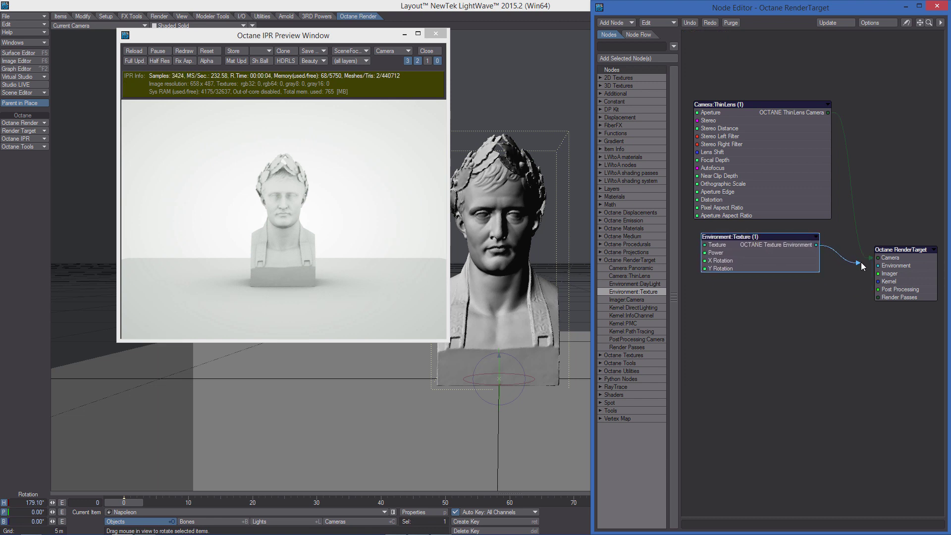
pyautogui.moveTo(837, 260); pyautogui.dragTo(796, 252)
pyautogui.moveTo(853, 262); pyautogui.dragTo(878, 266)
# - Add Imager:Camera and Kernel:DirectLighting nodes, connected to the RenderTarget's Imager and Kernel inputs
pyautogui.doubleClick(626, 299)
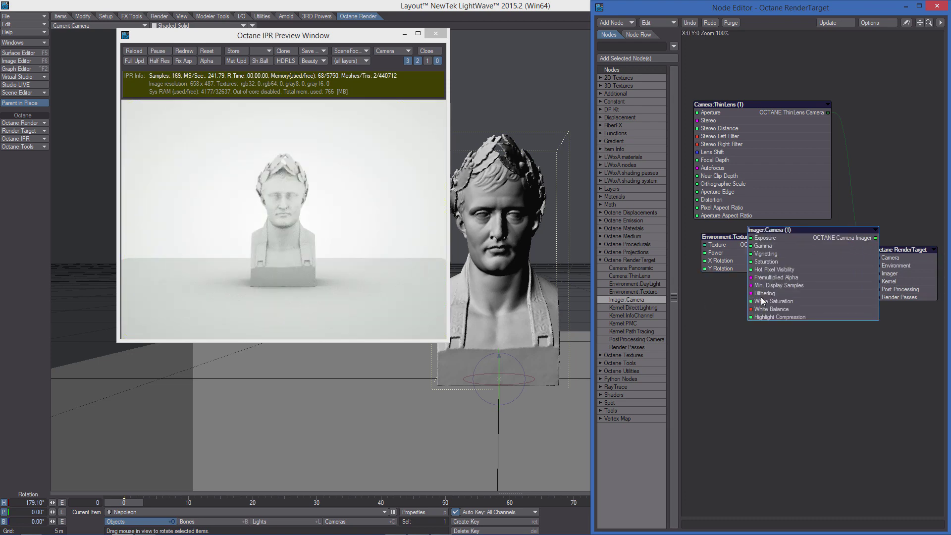
pyautogui.moveTo(777, 288); pyautogui.dragTo(729, 341)
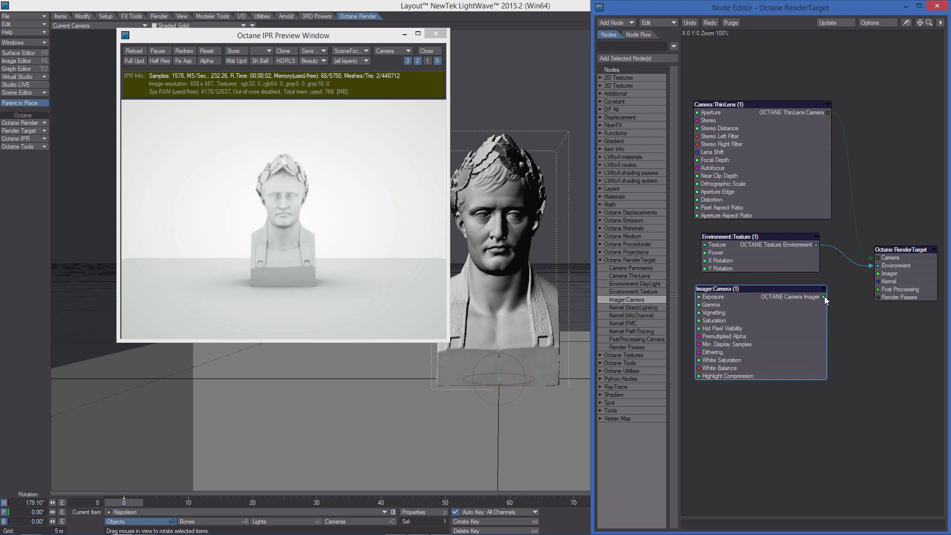
pyautogui.moveTo(824, 296); pyautogui.dragTo(835, 296)
pyautogui.moveTo(875, 272); pyautogui.dragTo(878, 274)
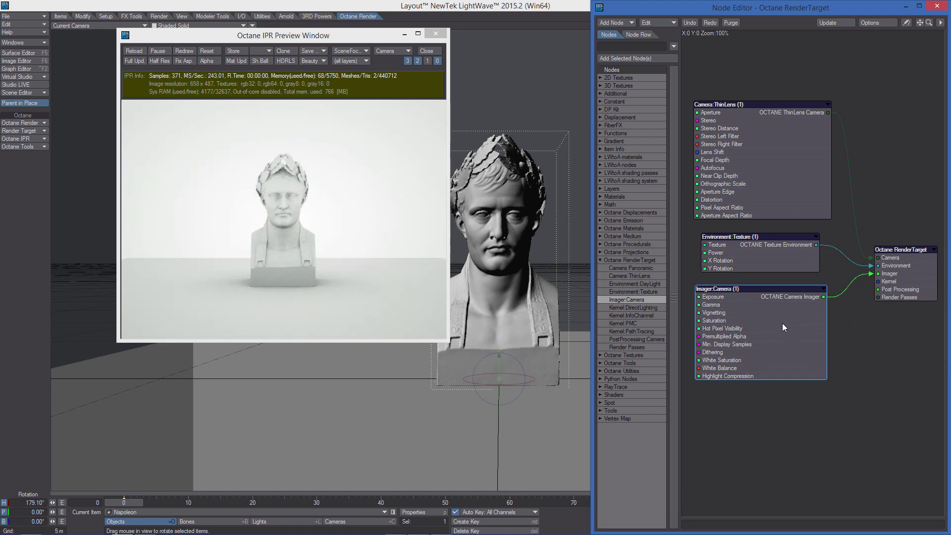
pyautogui.moveTo(783, 323); pyautogui.dragTo(708, 422)
pyautogui.doubleClick(634, 307)
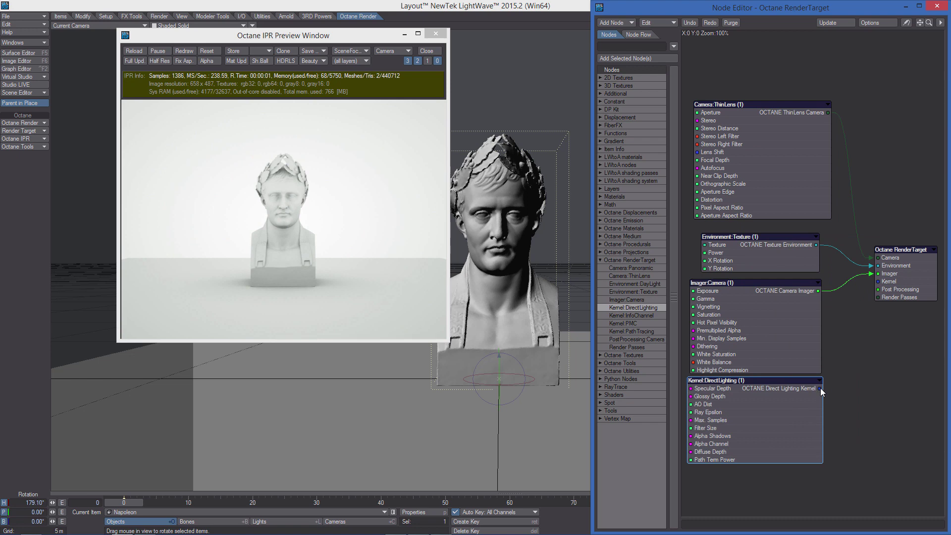
pyautogui.moveTo(820, 388); pyautogui.dragTo(878, 282)
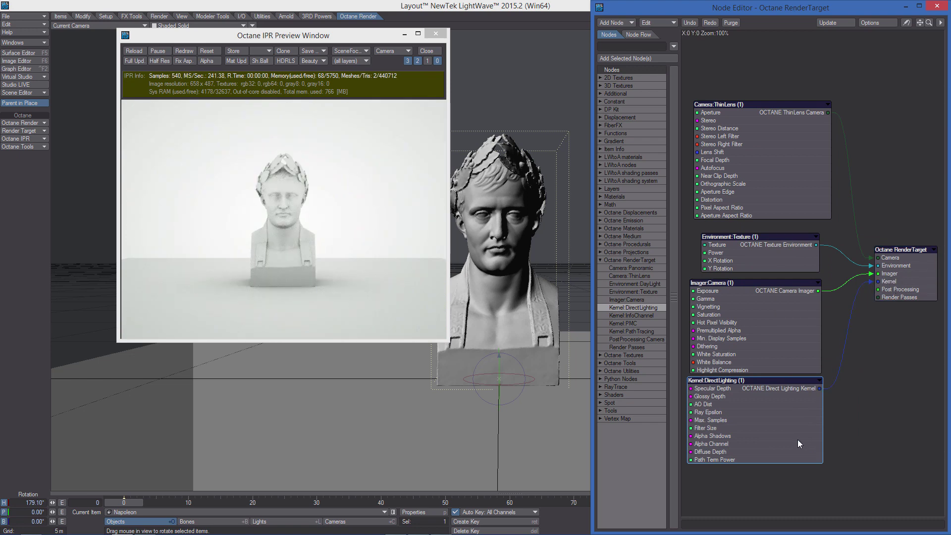
# - Add a PostProcessing Camera node below the kernel, wire it to Post Processing, and tidy the graph
pyautogui.scroll(-3, 799, 443)
pyautogui.doubleClick(633, 339)
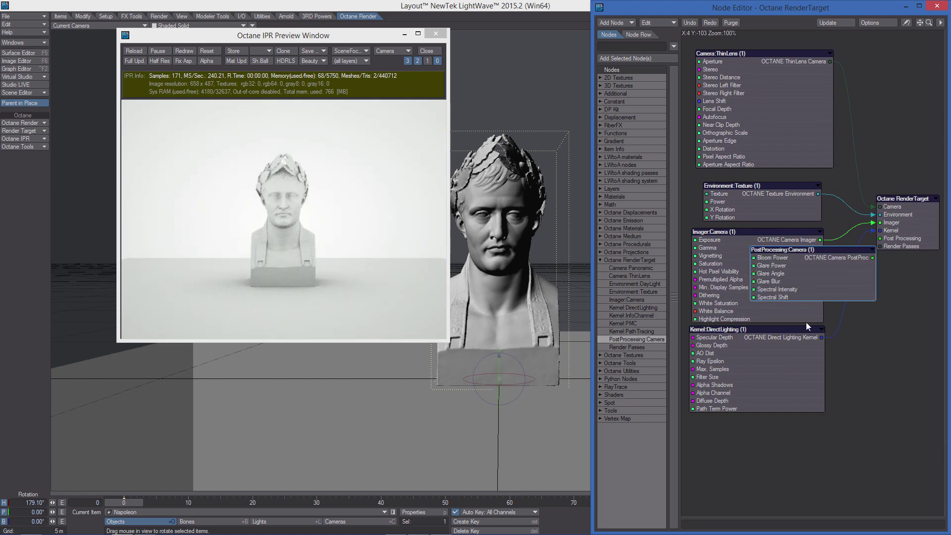
pyautogui.moveTo(807, 327); pyautogui.dragTo(760, 446)
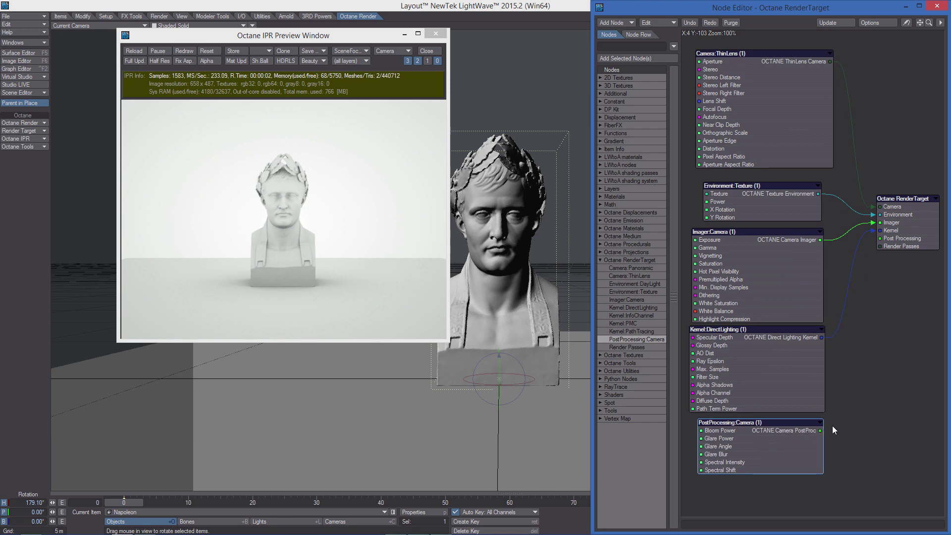
pyautogui.moveTo(832, 430); pyautogui.dragTo(882, 236)
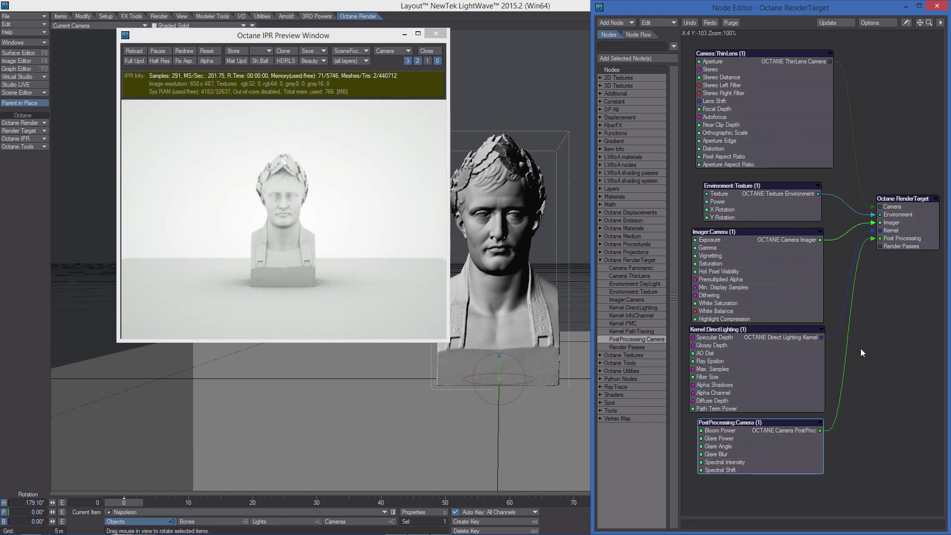
pyautogui.moveTo(788, 309)
pyautogui.keyDown('alt'); pyautogui.mouseDown()
pyautogui.moveTo(789, 335)
pyautogui.moveTo(803, 317)
pyautogui.mouseUp(); pyautogui.keyUp('alt')
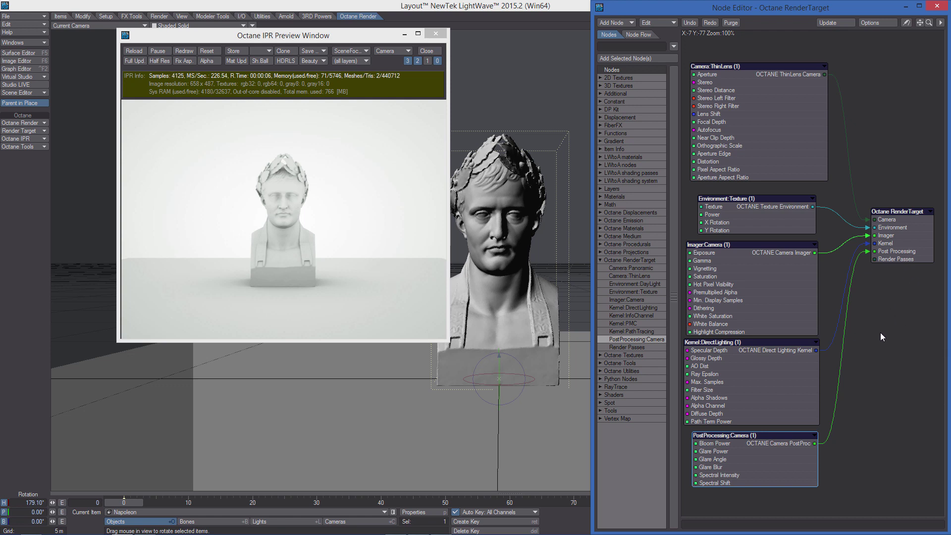
pyautogui.moveTo(760, 365); pyautogui.dragTo(766, 366)
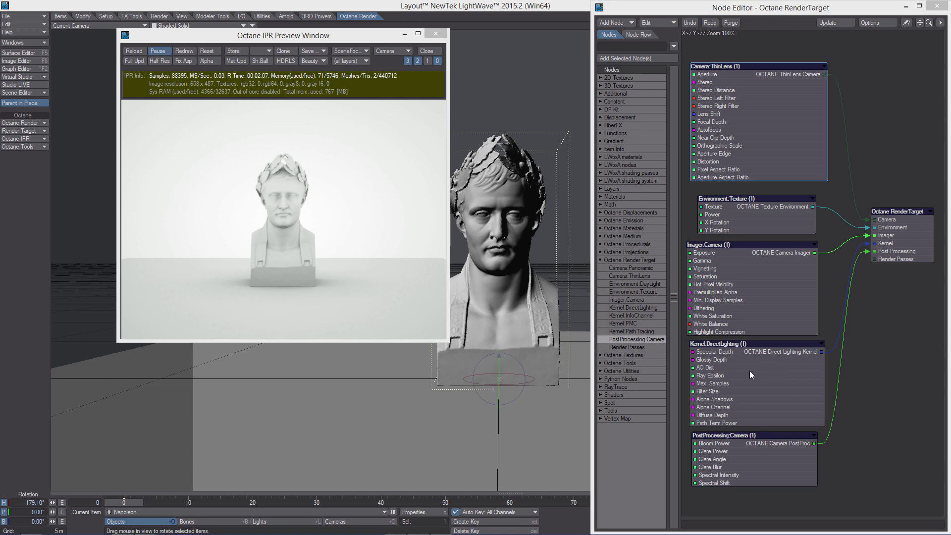
# - Select the DirectLighting kernel, resume the paused IPR render, then pick Kernel:InfoChannel
pyautogui.click(781, 382)
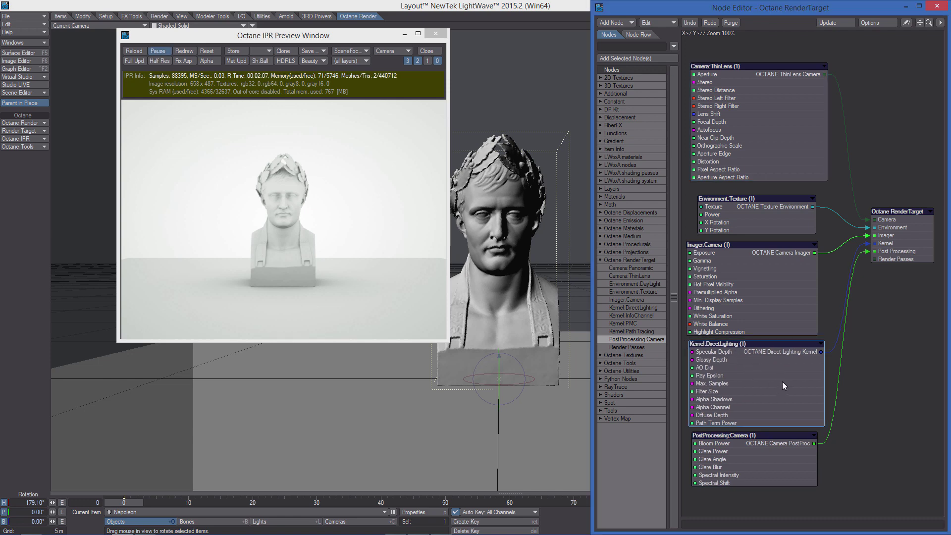
pyautogui.click(157, 51)
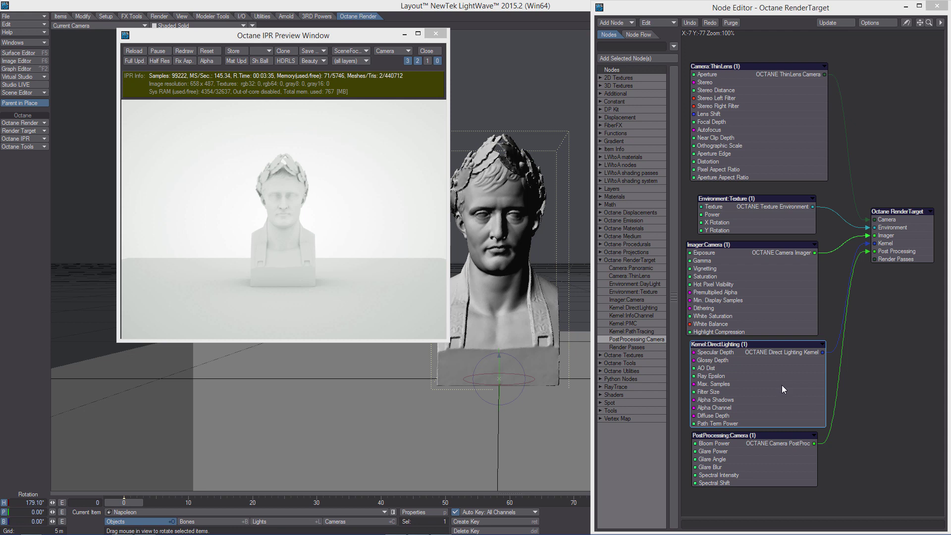
pyautogui.click(775, 338)
pyautogui.click(631, 315)
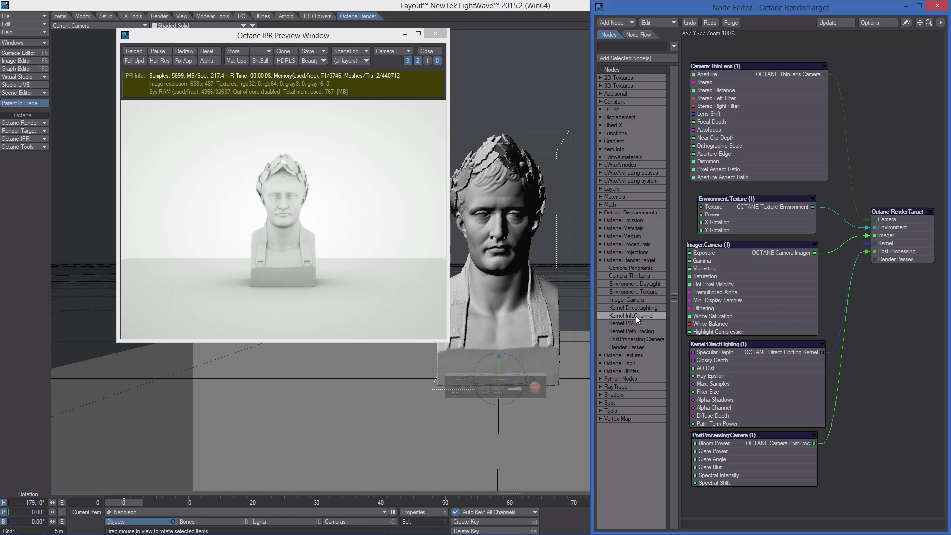
pyautogui.moveTo(636, 316); pyautogui.dragTo(804, 302)
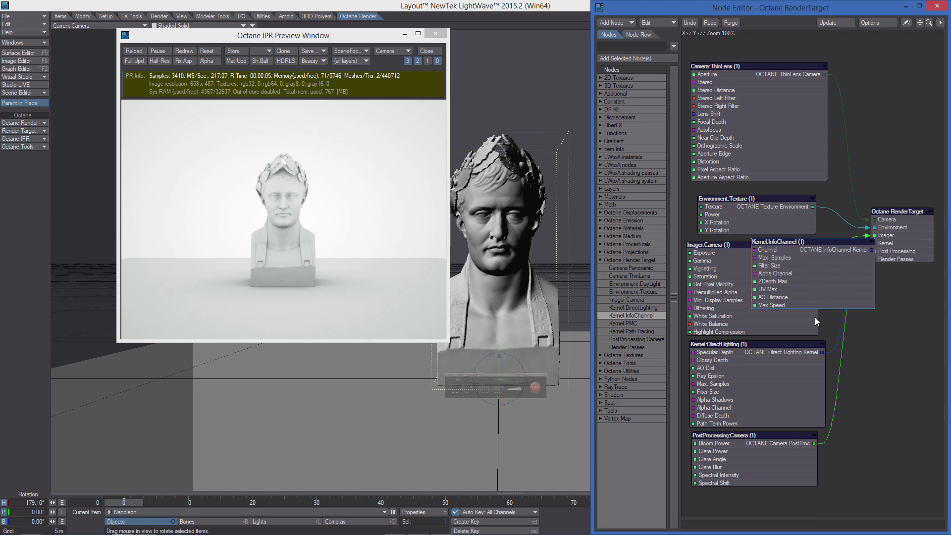
pyautogui.press('Delete')
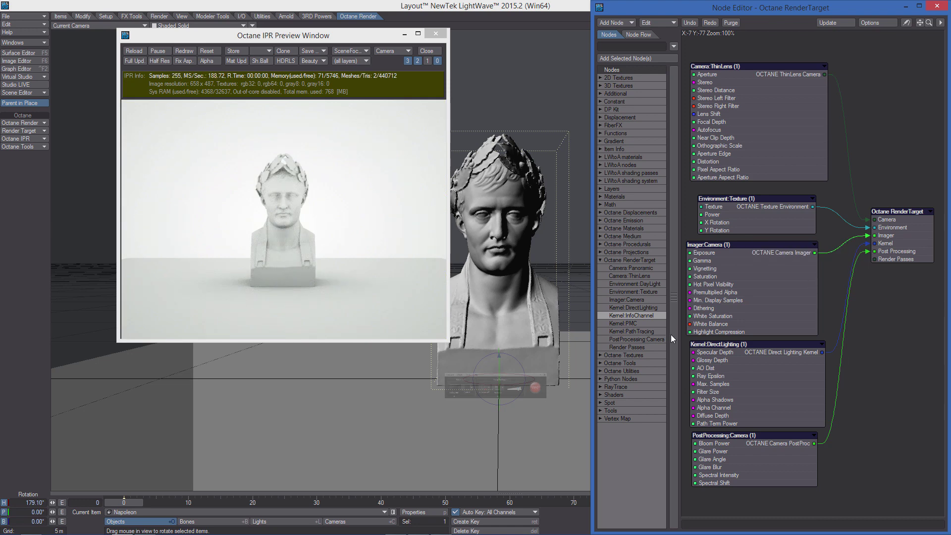
pyautogui.doubleClick(646, 331)
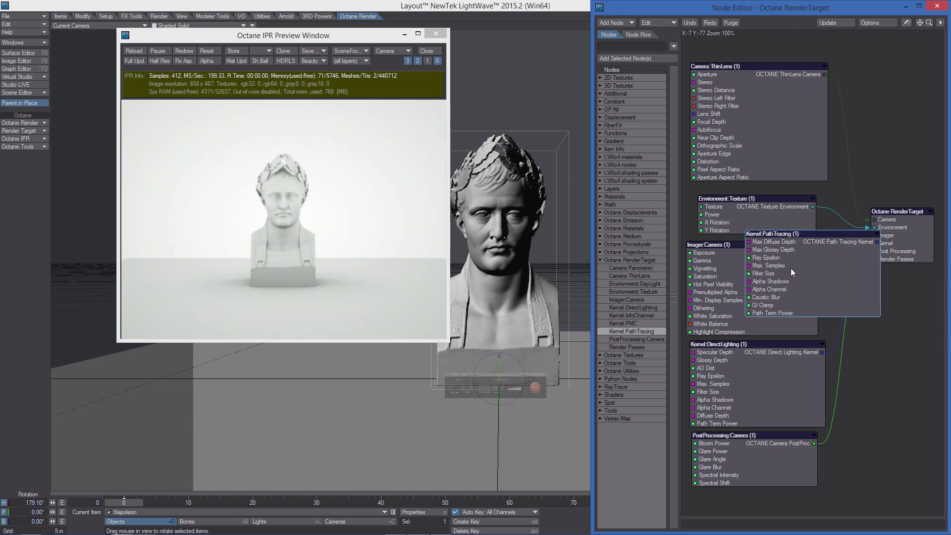
pyautogui.moveTo(796, 234); pyautogui.dragTo(764, 215)
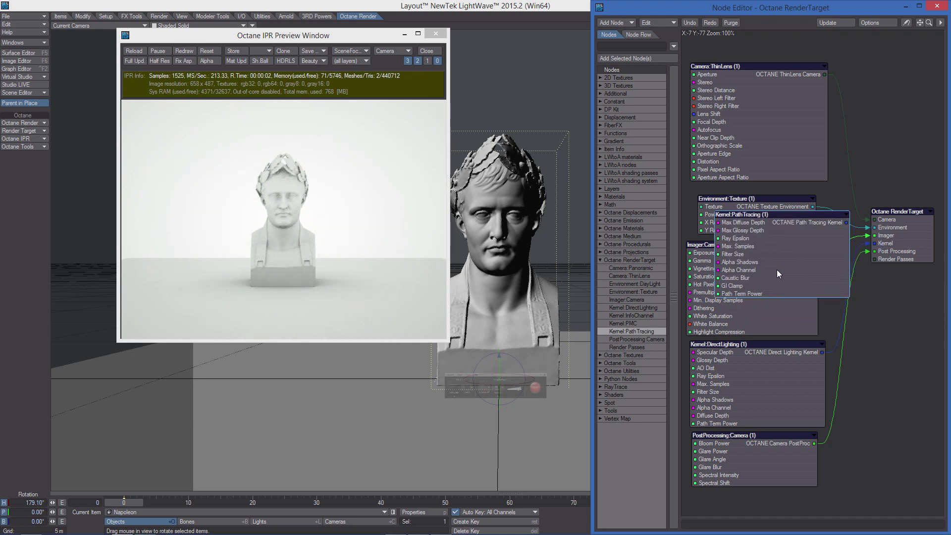
pyautogui.doubleClick(629, 323)
pyautogui.moveTo(790, 243); pyautogui.dragTo(771, 265)
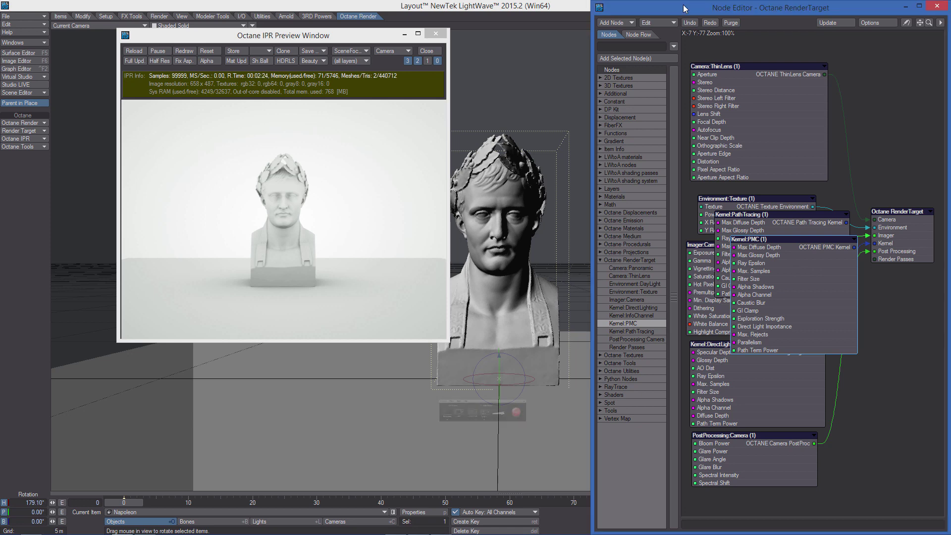
pyautogui.click(816, 225)
pyautogui.click(818, 322)
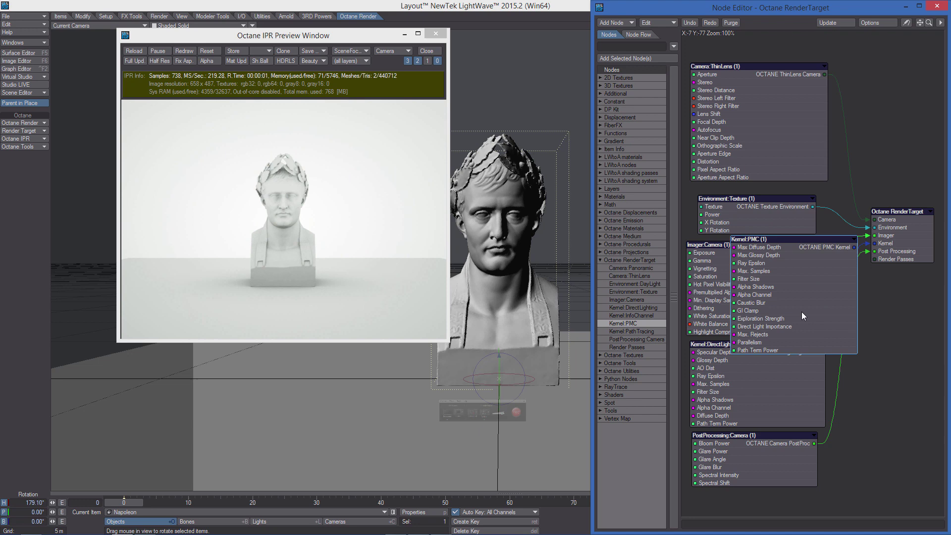
pyautogui.press('Delete')
pyautogui.click(540, 10)
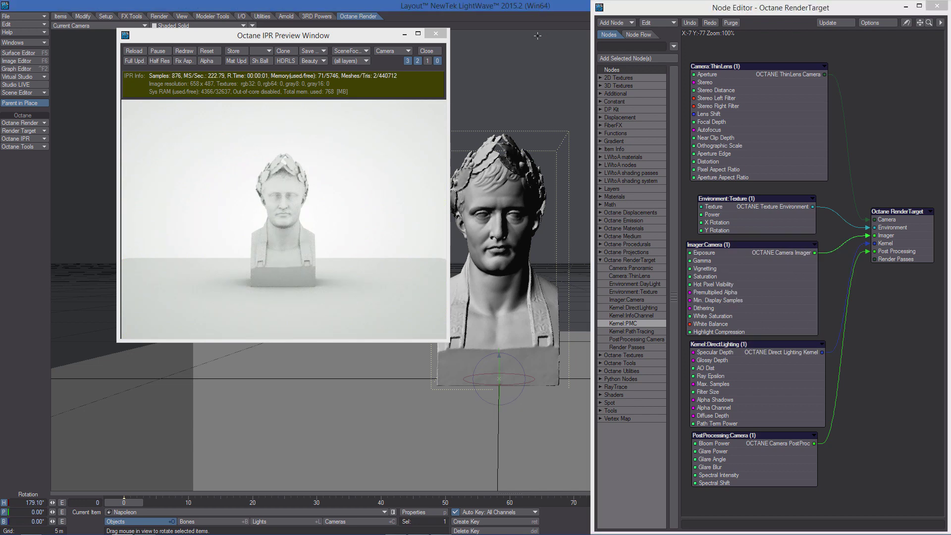
# - Change the scene Light's type to OCTANE_Light in its properties
pyautogui.hotkey('shift', 'l')
pyautogui.click(763, 3)
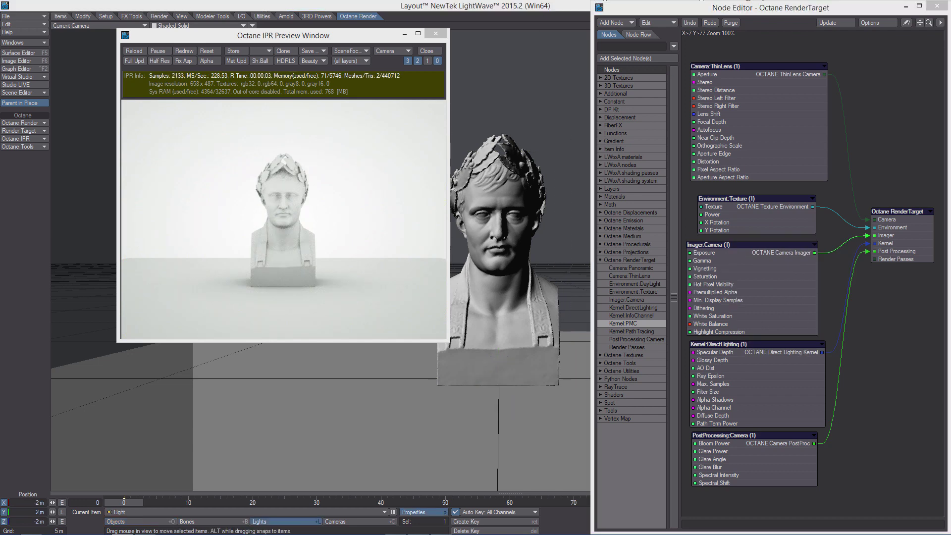
pyautogui.press('p')
pyautogui.moveTo(402, 158); pyautogui.dragTo(324, 222)
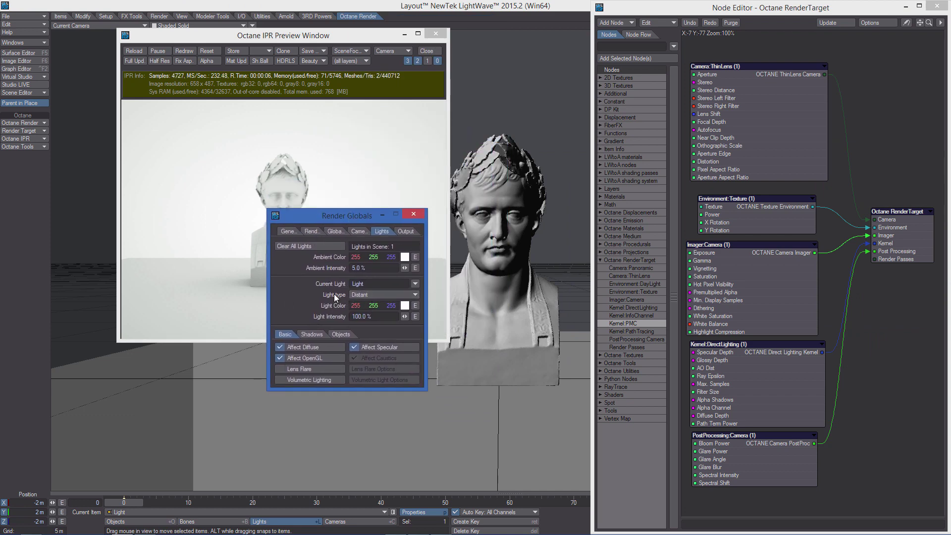
pyautogui.click(369, 294)
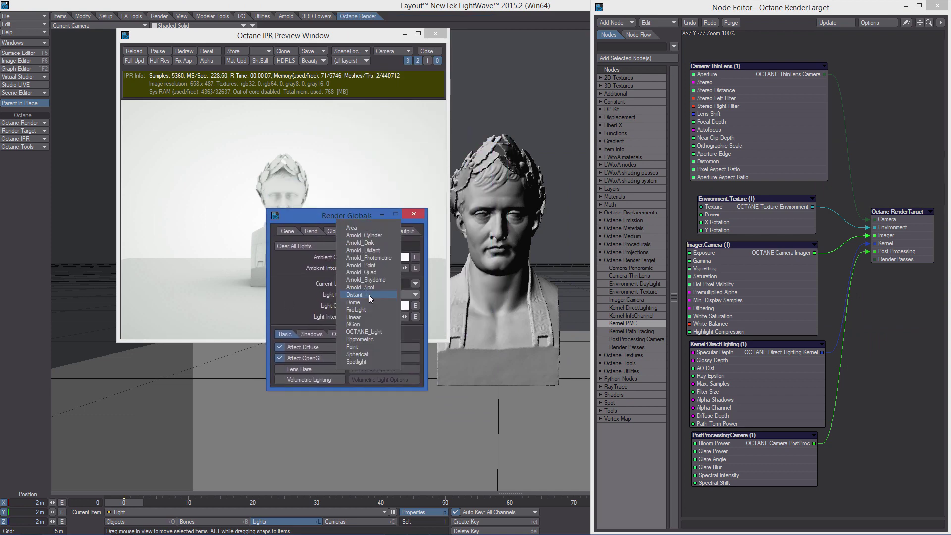
pyautogui.click(369, 332)
# - Close the light properties and fully reload the scene in the IPR preview
pyautogui.moveTo(365, 218); pyautogui.dragTo(280, 74)
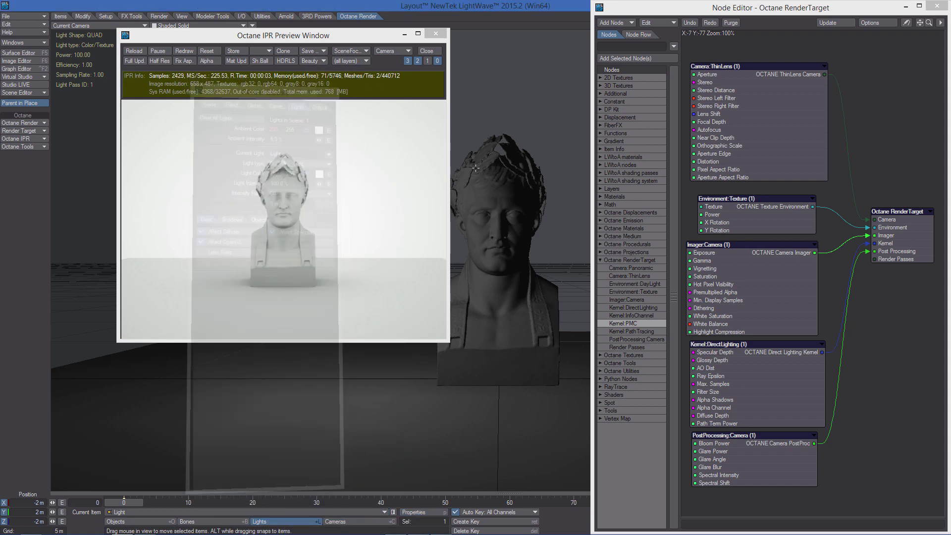
pyautogui.click(333, 72)
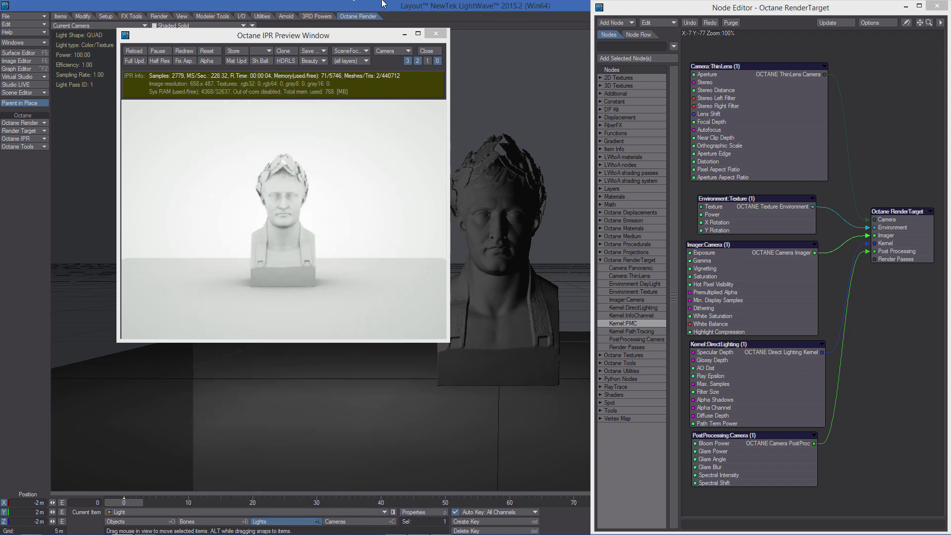
pyautogui.click(143, 59)
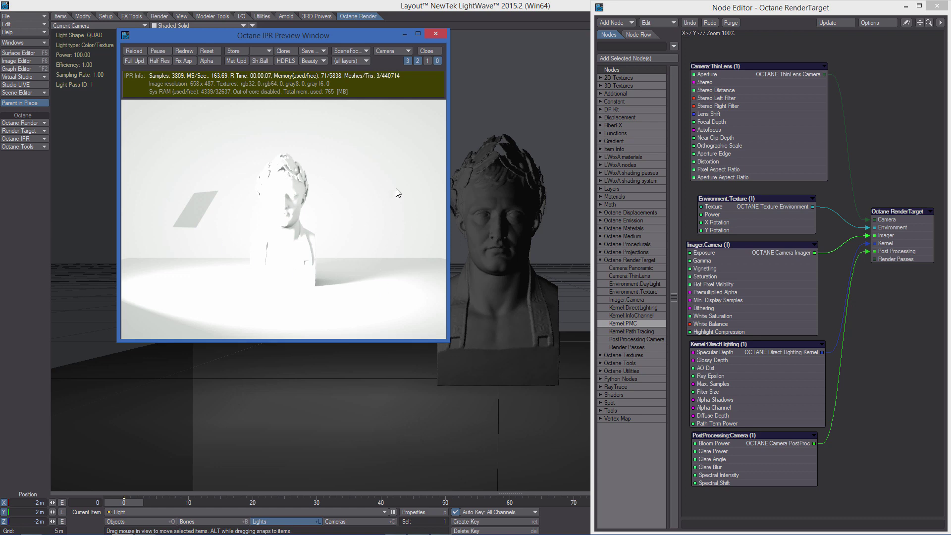
# - Set the Octane light's Power to 8.0, trying 10.0, 1.0 and 4.0 along the way
pyautogui.press('p')
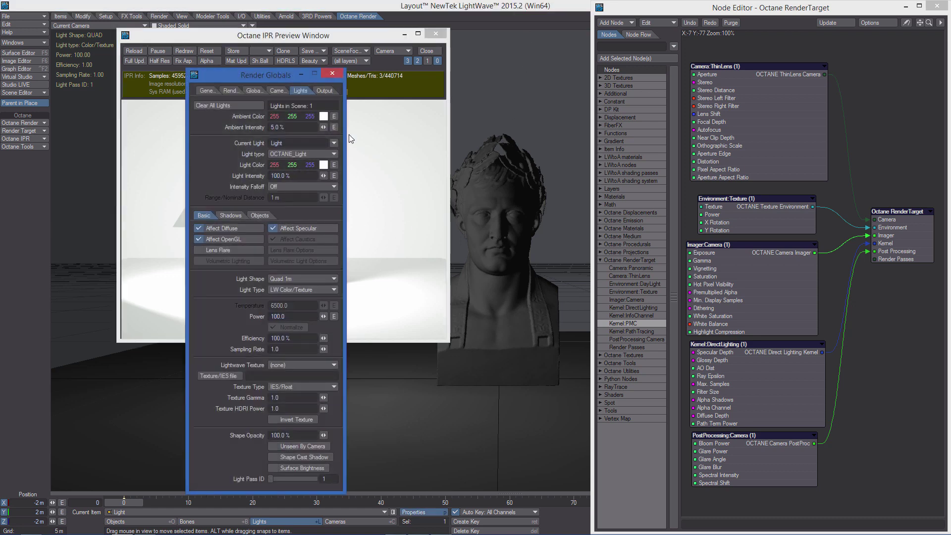
pyautogui.moveTo(274, 70); pyautogui.dragTo(491, 36)
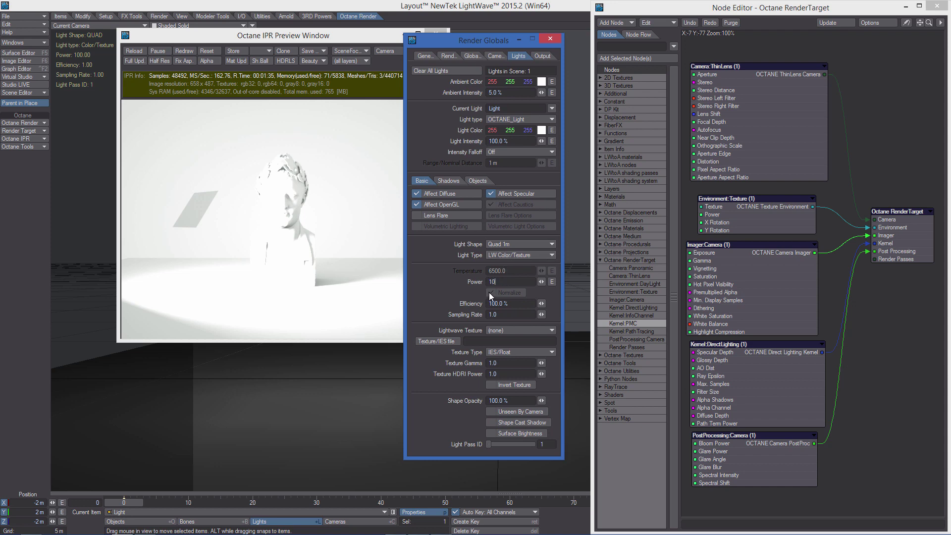
pyautogui.write('10.0')
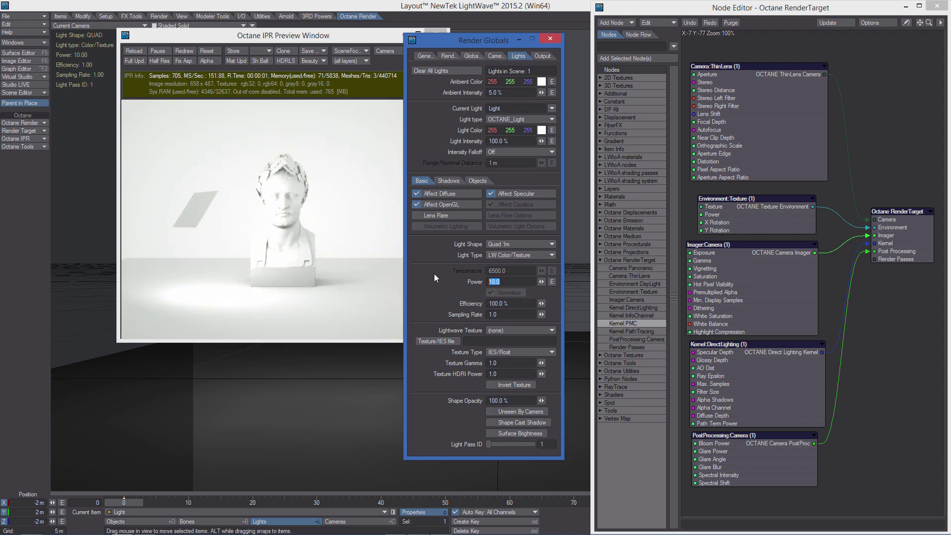
pyautogui.press('BackSpace')
pyautogui.press('BackSpace')
pyautogui.press('BackSpace')
pyautogui.press('BackSpace')
pyautogui.write('1.0')
pyautogui.press('Tab')
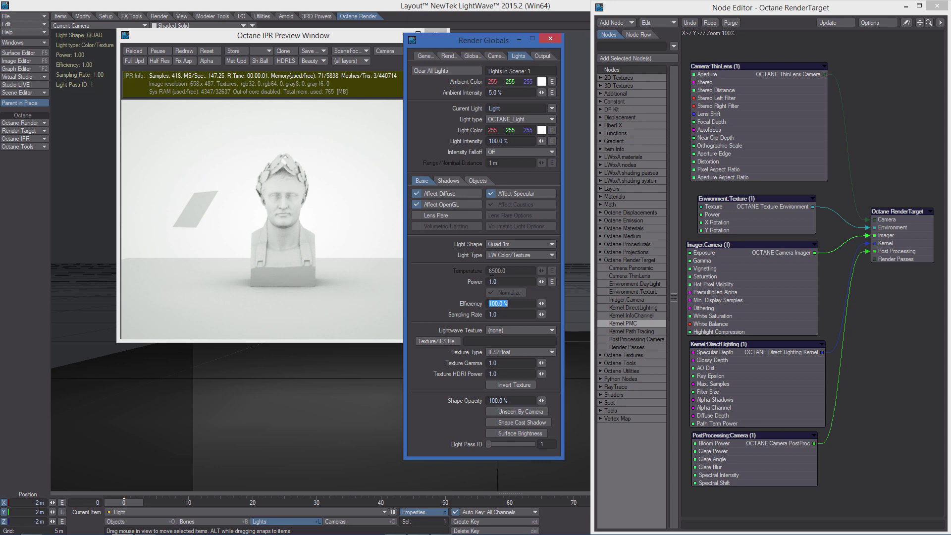
pyautogui.click(507, 282)
pyautogui.write('4.0')
pyautogui.press('Tab')
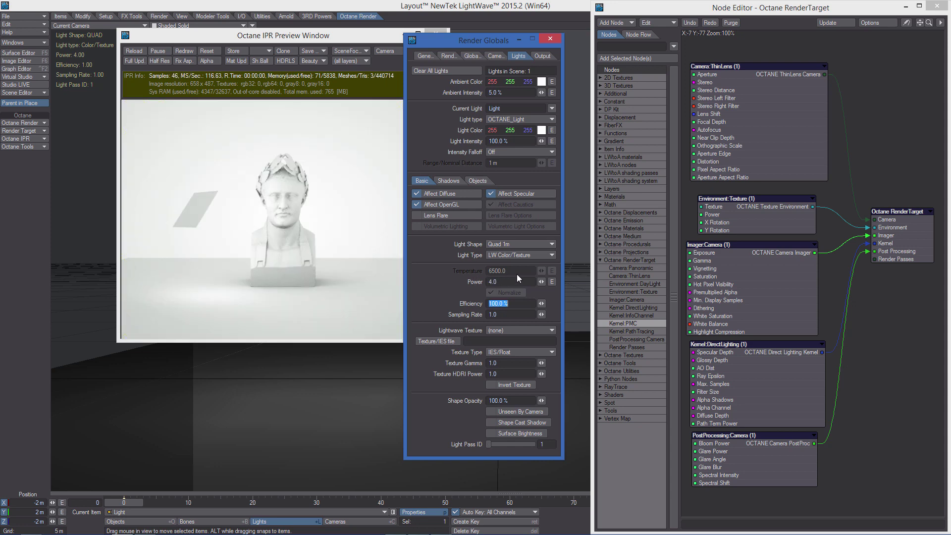
pyautogui.click(515, 282)
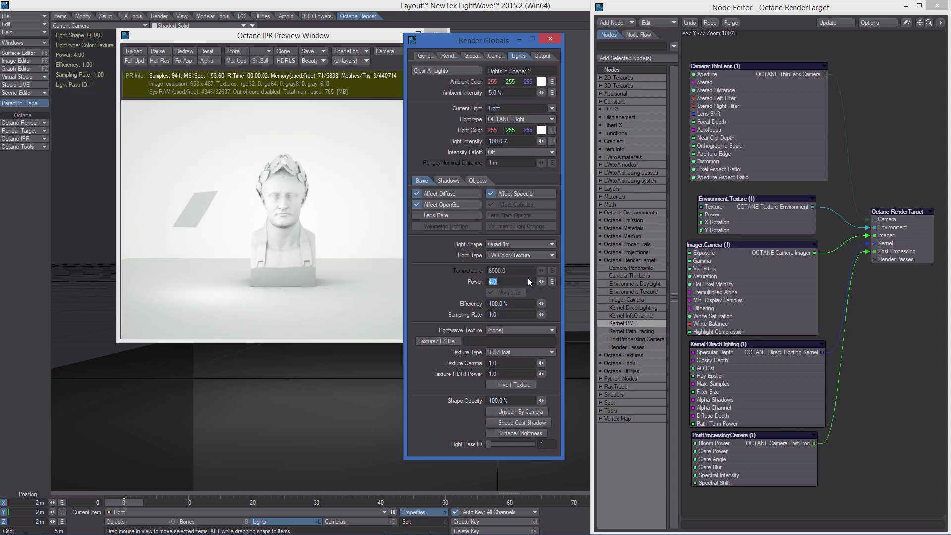
pyautogui.write('8.0')
pyautogui.press('Tab')
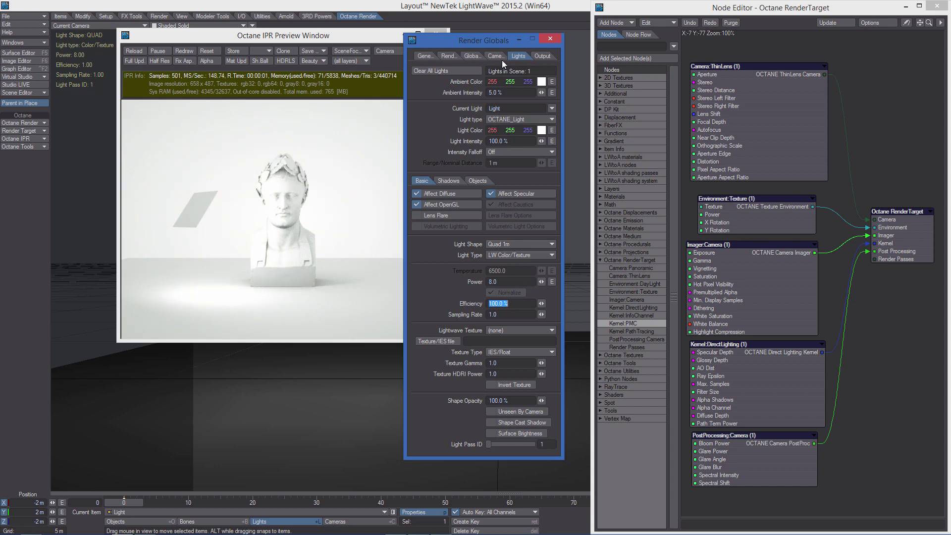
# - Set the Environment:Texture node's Power to 0 and close its settings
pyautogui.click(549, 39)
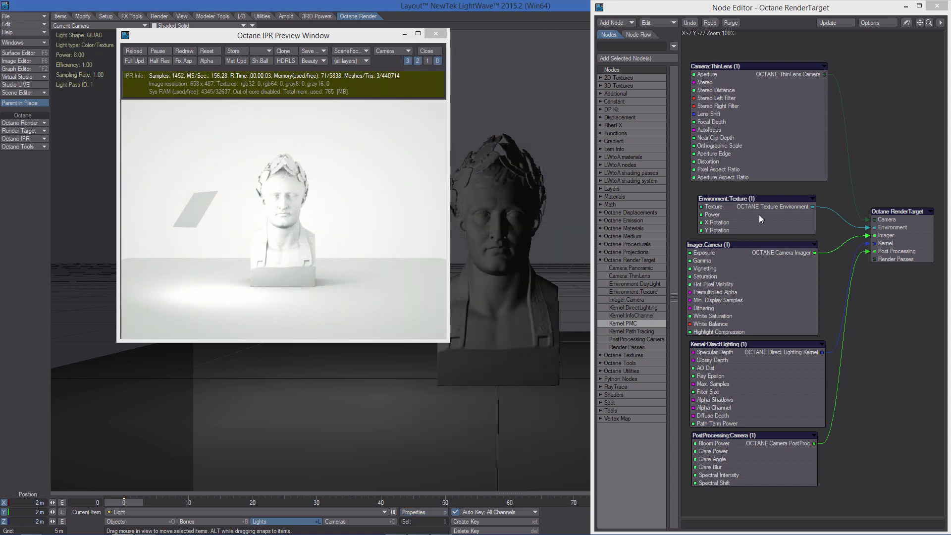
pyautogui.doubleClick(739, 218)
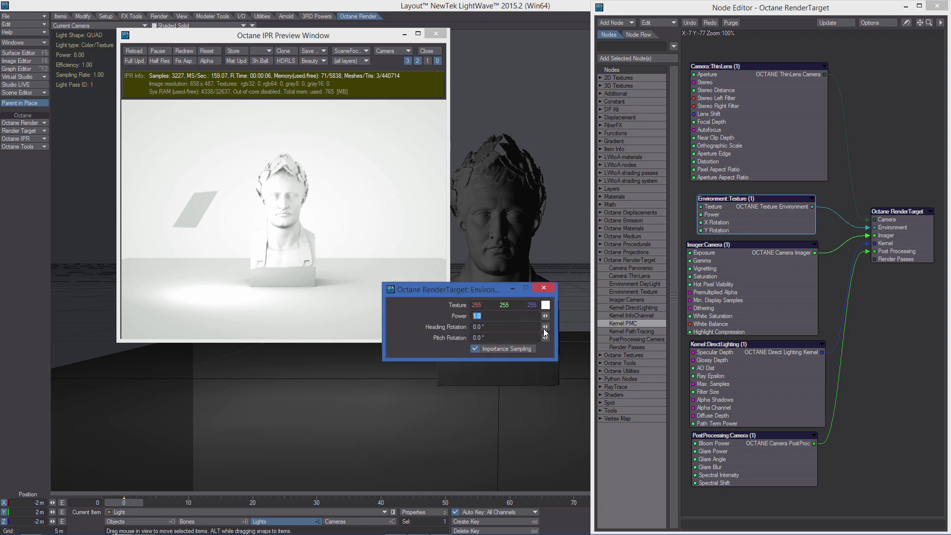
pyautogui.write('0')
pyautogui.press('Return')
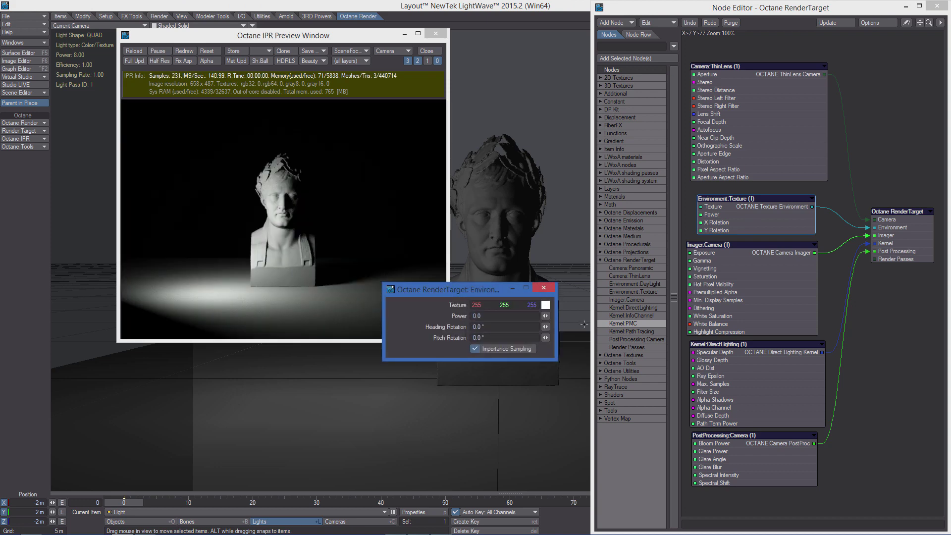
pyautogui.click(545, 288)
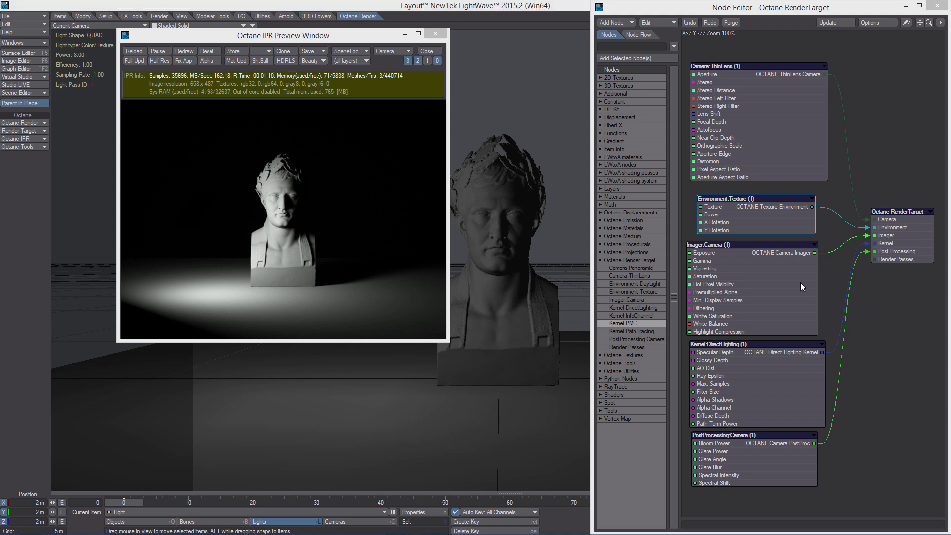
# - Open the Kernel:DirectLighting settings beside the node graph and set its GI Type to Diffuse
pyautogui.doubleClick(759, 379)
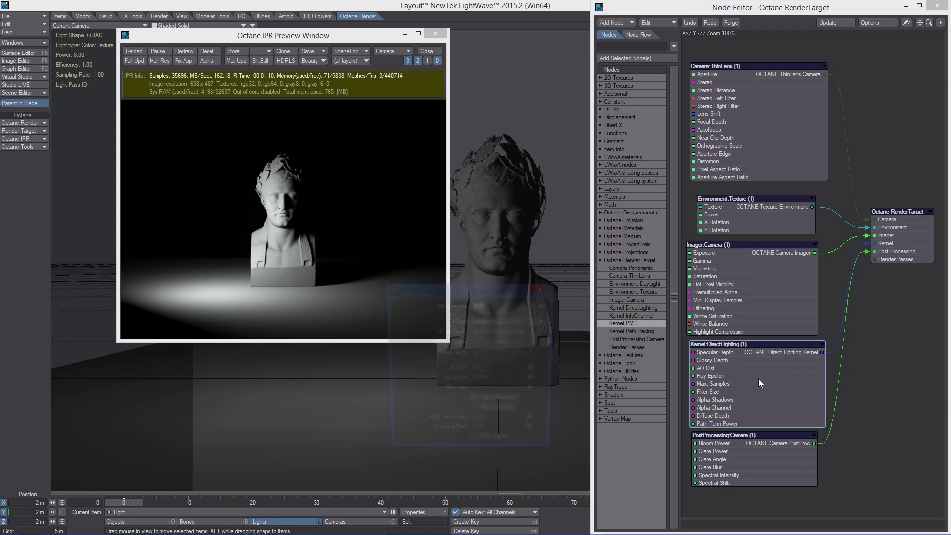
pyautogui.moveTo(483, 290); pyautogui.dragTo(537, 225)
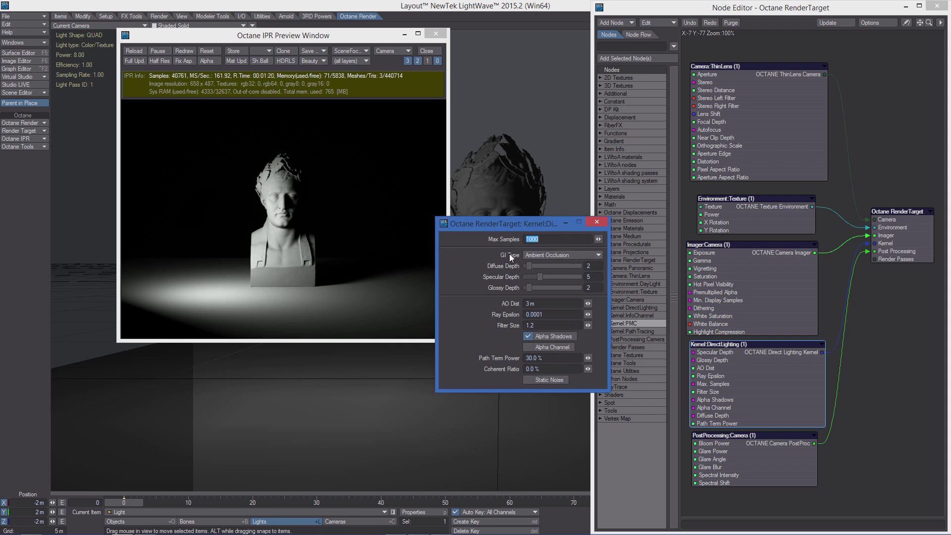
pyautogui.click(553, 255)
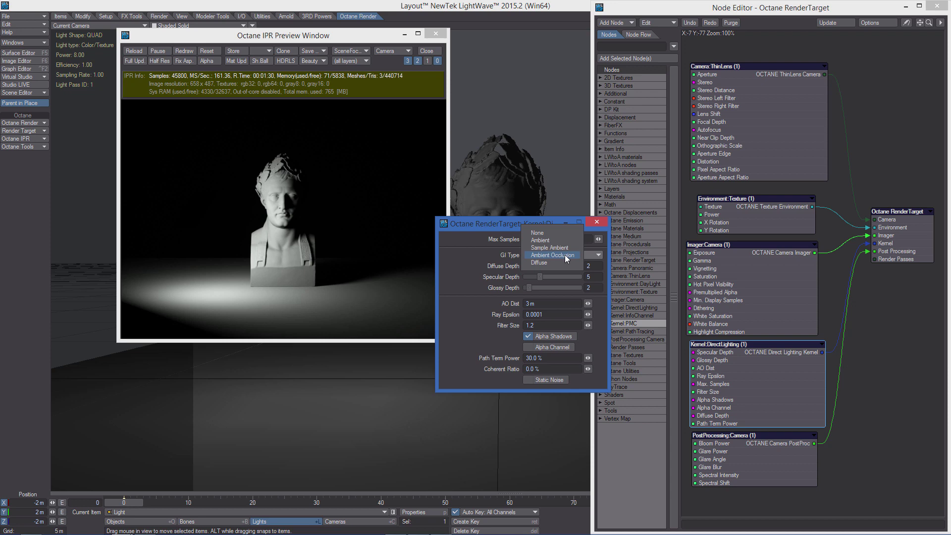
pyautogui.click(541, 263)
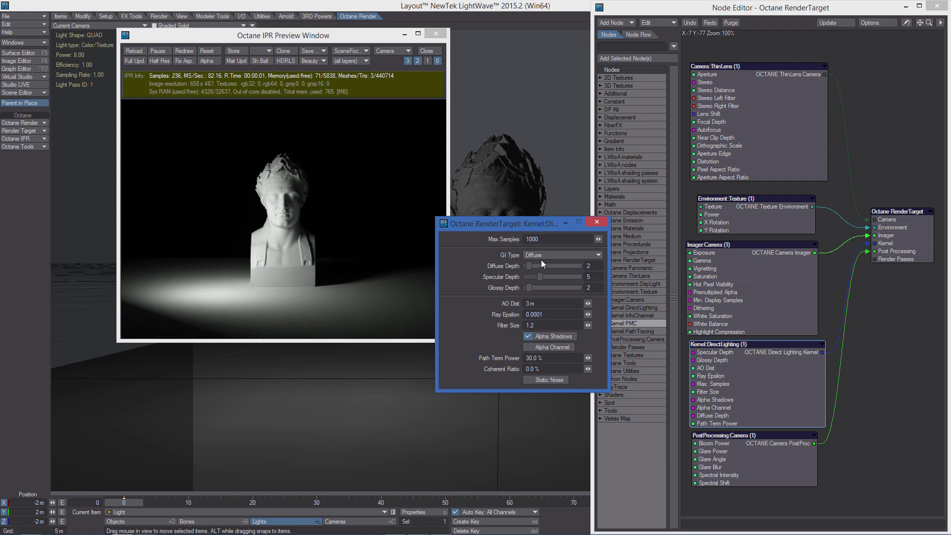
pyautogui.click(539, 225)
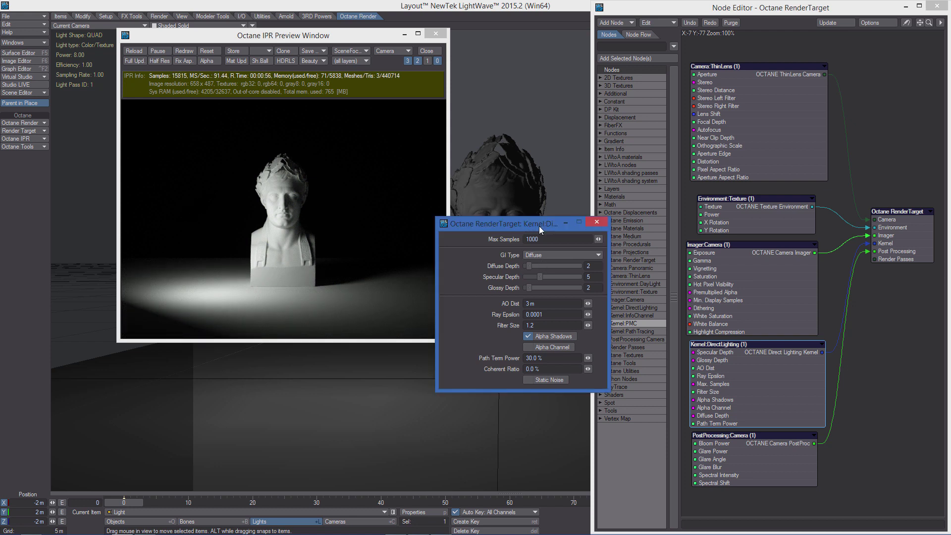
pyautogui.click(543, 257)
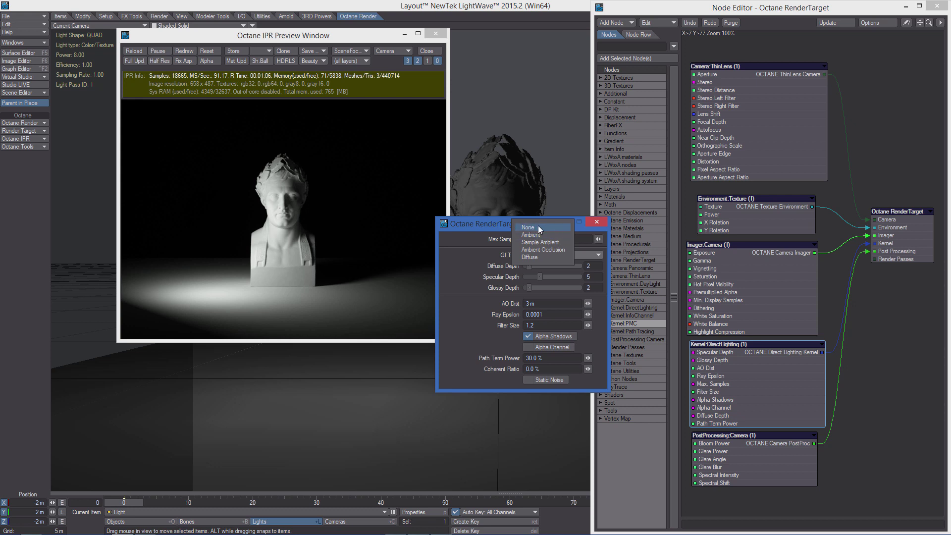
pyautogui.click(539, 225)
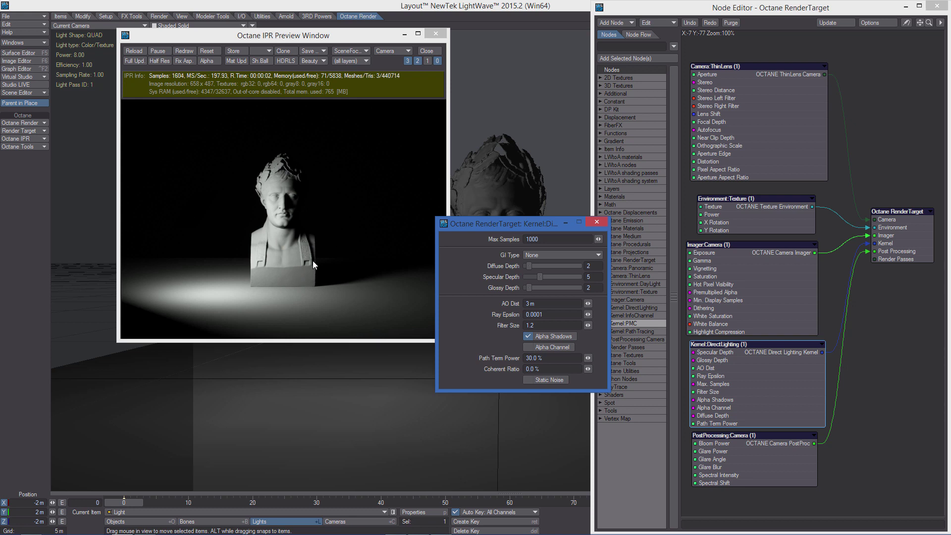
pyautogui.click(554, 255)
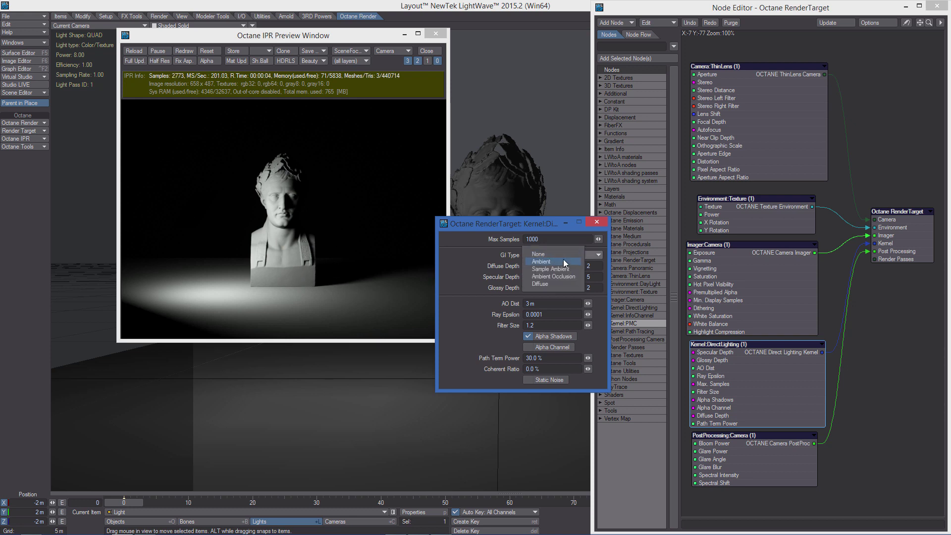
pyautogui.click(563, 260)
pyautogui.click(539, 254)
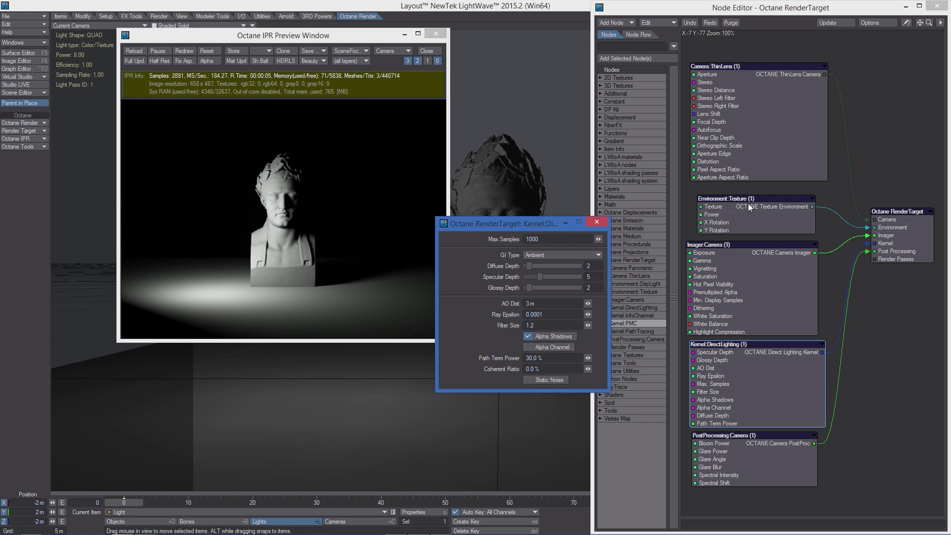
pyautogui.click(549, 253)
pyautogui.click(559, 261)
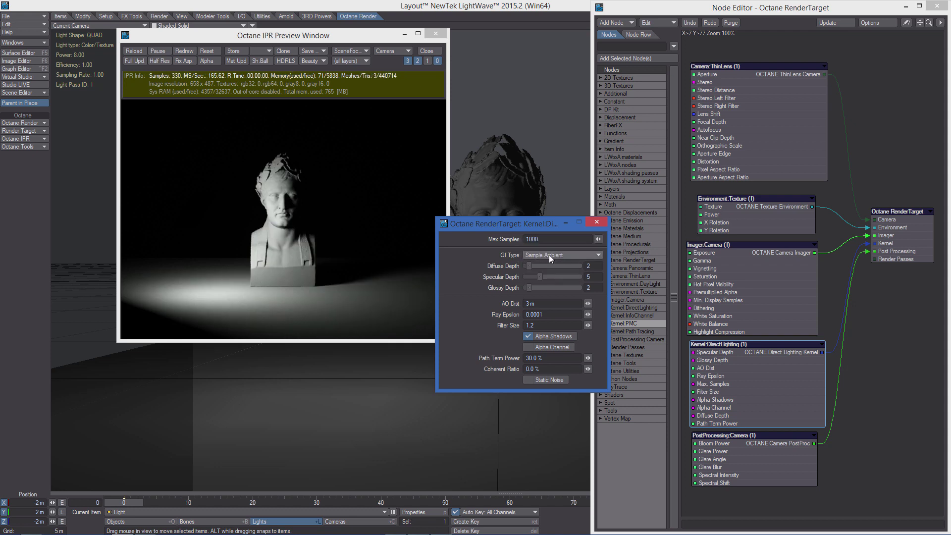
pyautogui.click(549, 254)
pyautogui.click(561, 260)
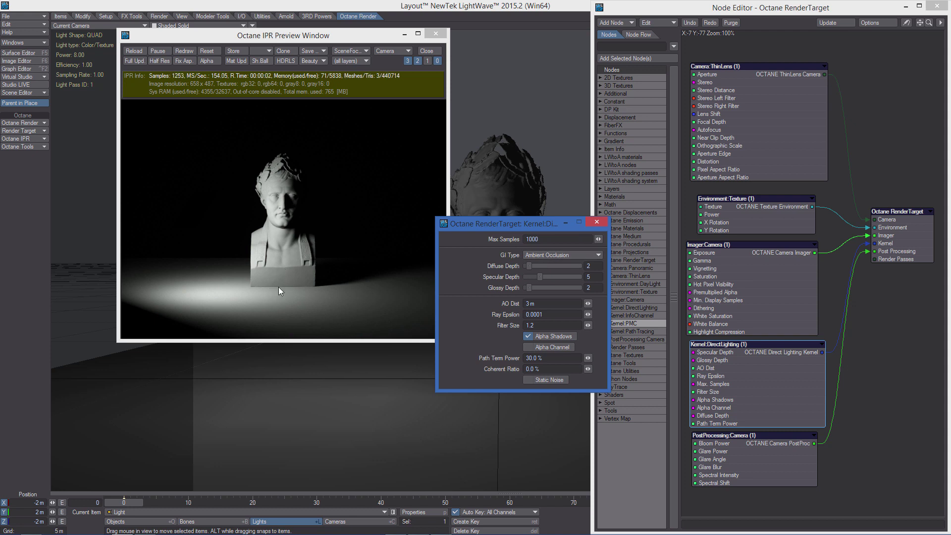
pyautogui.click(543, 253)
pyautogui.click(546, 256)
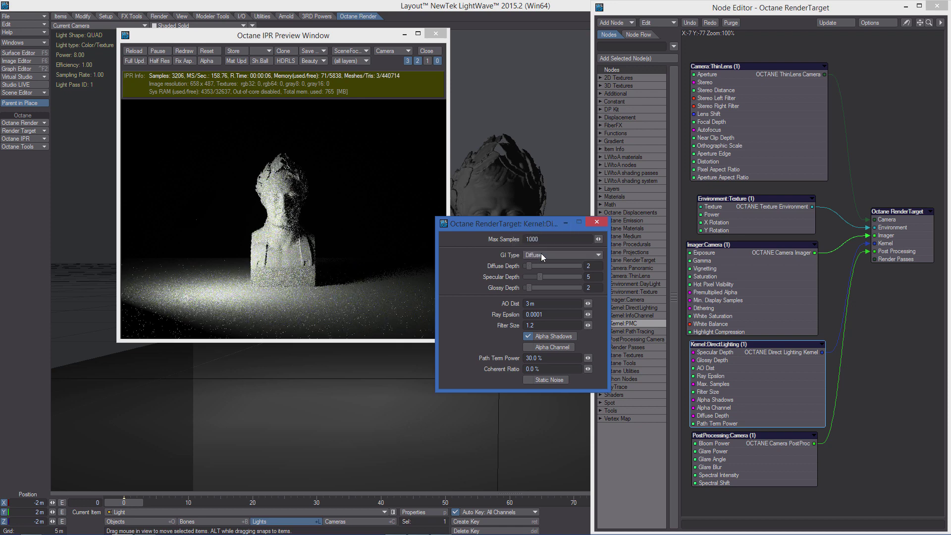
pyautogui.click(551, 257)
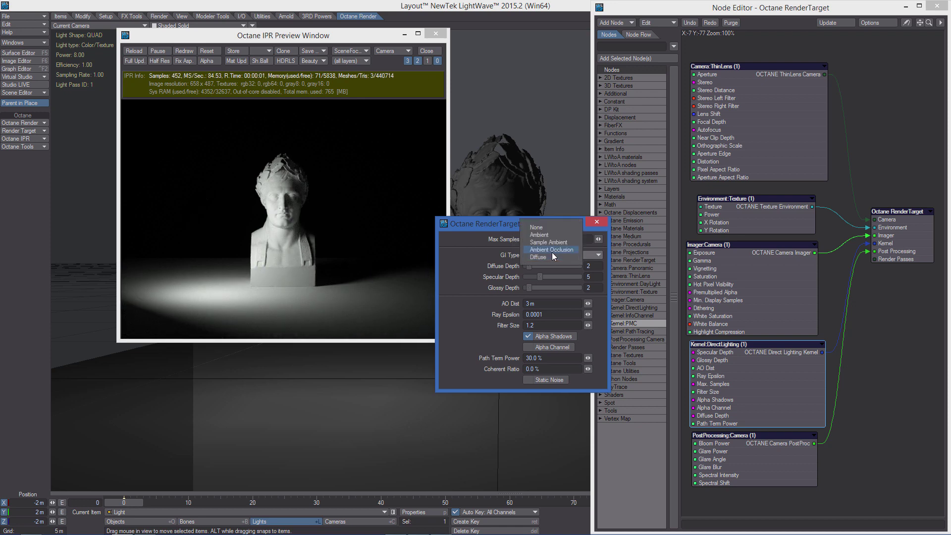
pyautogui.click(553, 254)
pyautogui.click(554, 255)
pyautogui.click(560, 261)
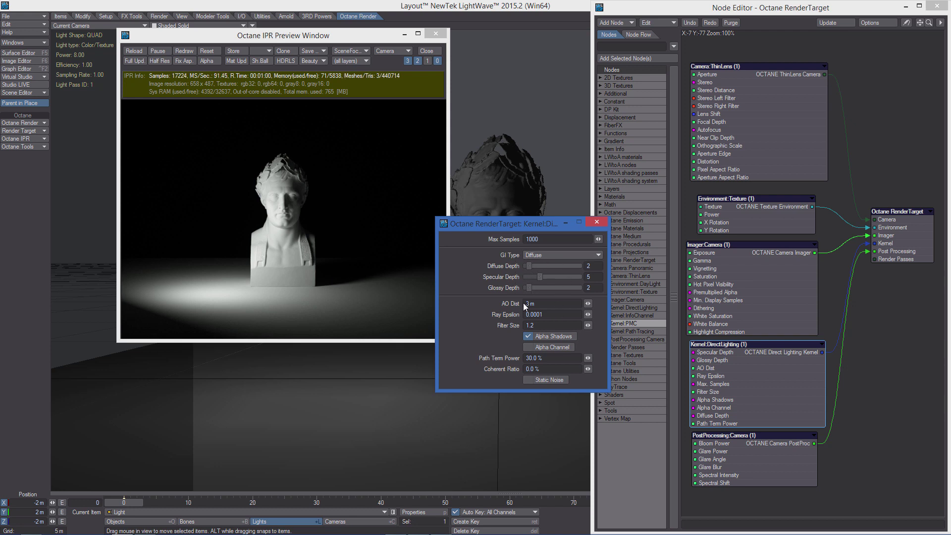
# - Enter 8 for the kernel's Diffuse Depth, Specular Depth and Glossy Depth
pyautogui.click(587, 266)
pyautogui.write('8')
pyautogui.press('Tab')
pyautogui.write('8')
pyautogui.press('Tab')
pyautogui.write('8')
pyautogui.press('Tab')
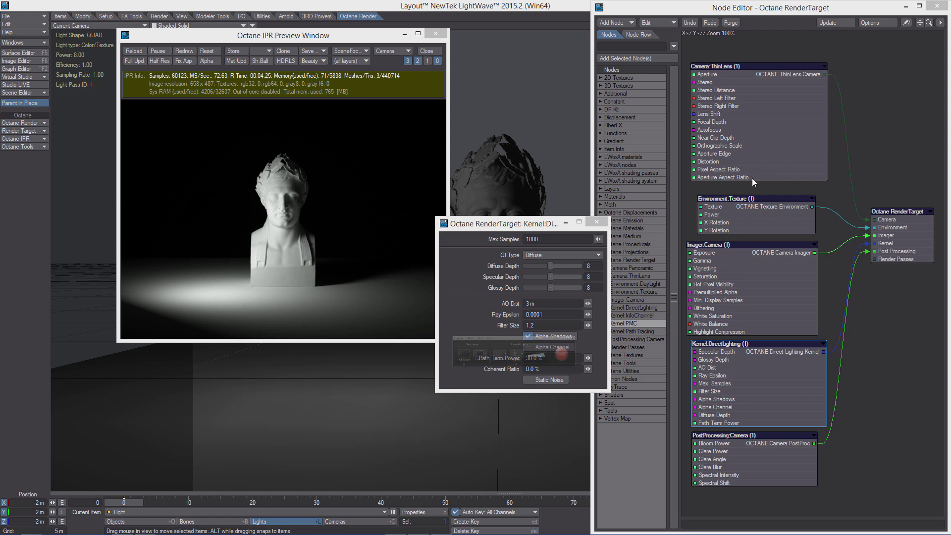
# - Add an Octane Texture Image node beside the Imager node and open its settings
pyautogui.click(597, 222)
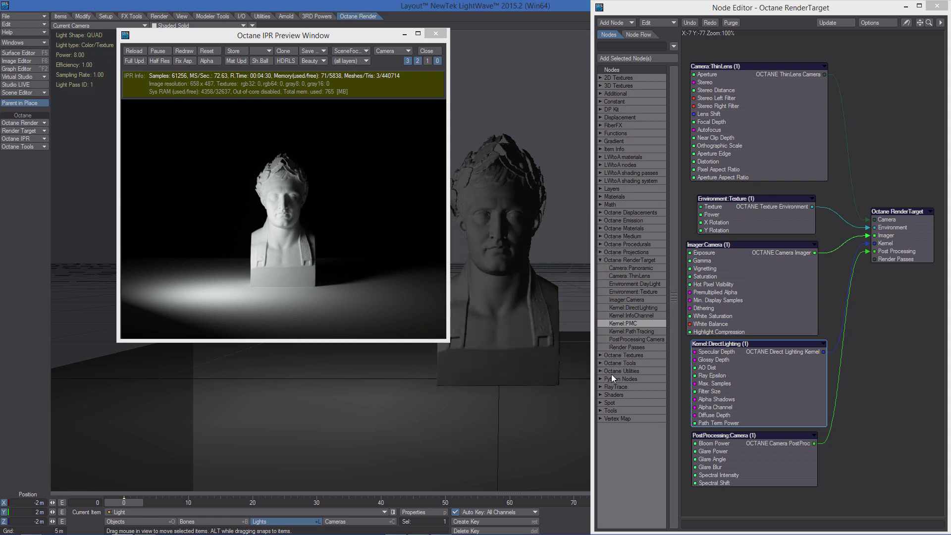
pyautogui.click(601, 355)
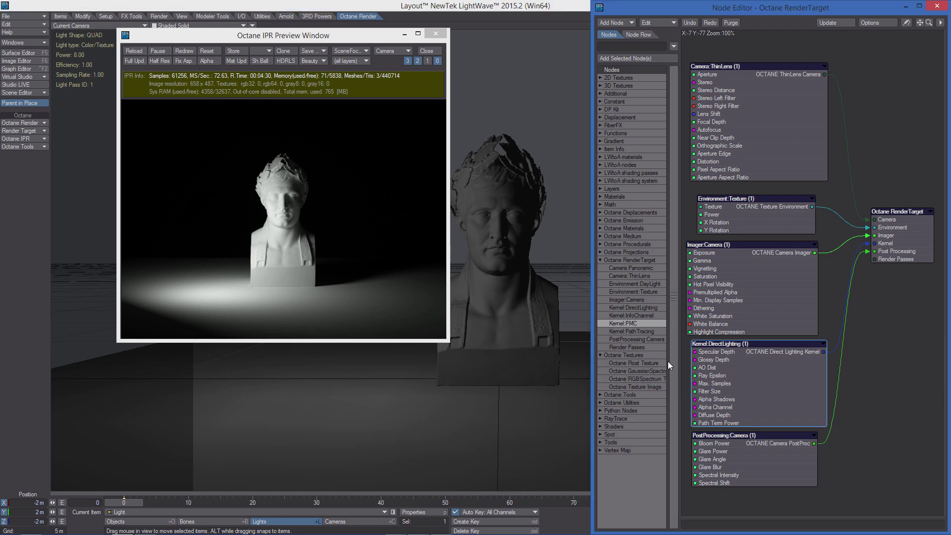
pyautogui.doubleClick(622, 387)
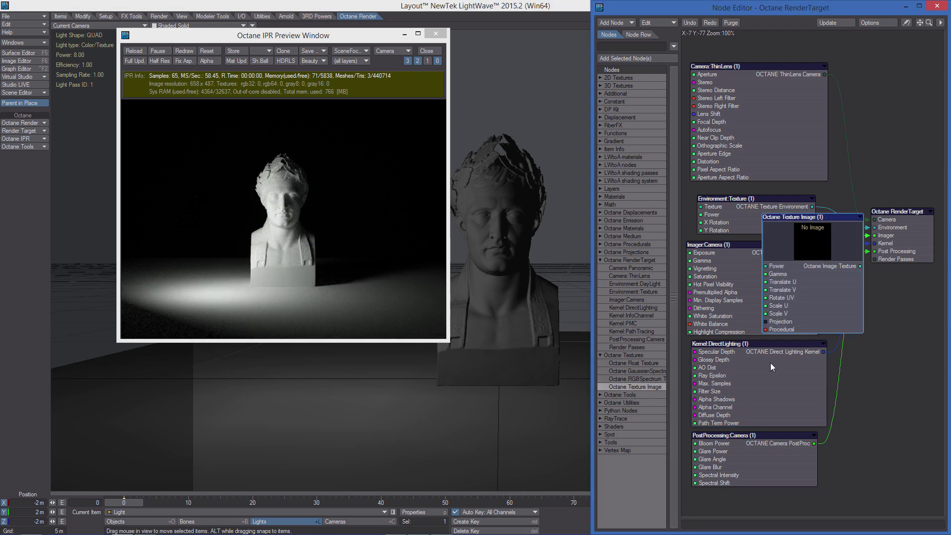
pyautogui.moveTo(754, 344)
pyautogui.mouseDown()
pyautogui.moveTo(785, 363)
pyautogui.moveTo(786, 330)
pyautogui.moveTo(759, 347)
pyautogui.mouseUp()
pyautogui.moveTo(815, 244); pyautogui.dragTo(769, 267)
pyautogui.doubleClick(769, 266)
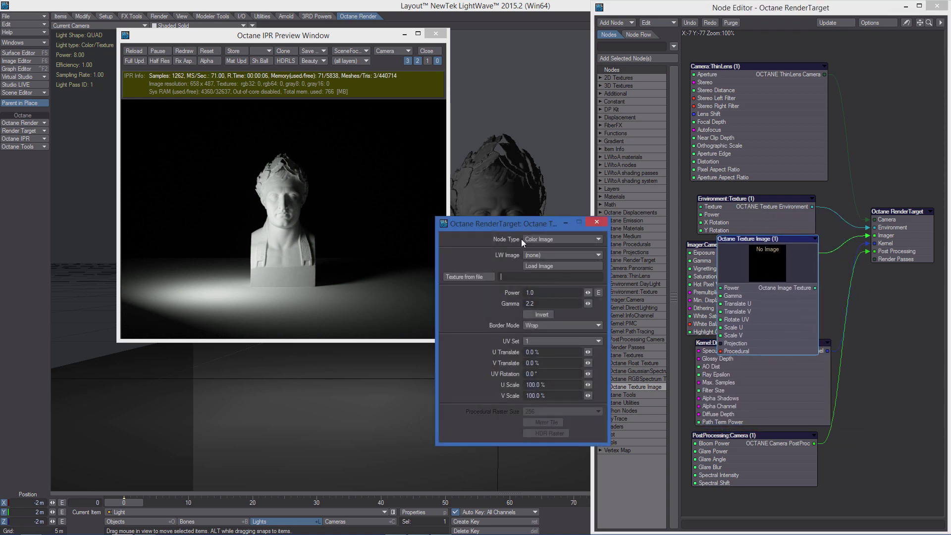
# - Load D_ext_day_betweenbuildings.exr from the HDRI Illuminated_03 folder as the texture image
pyautogui.click(534, 267)
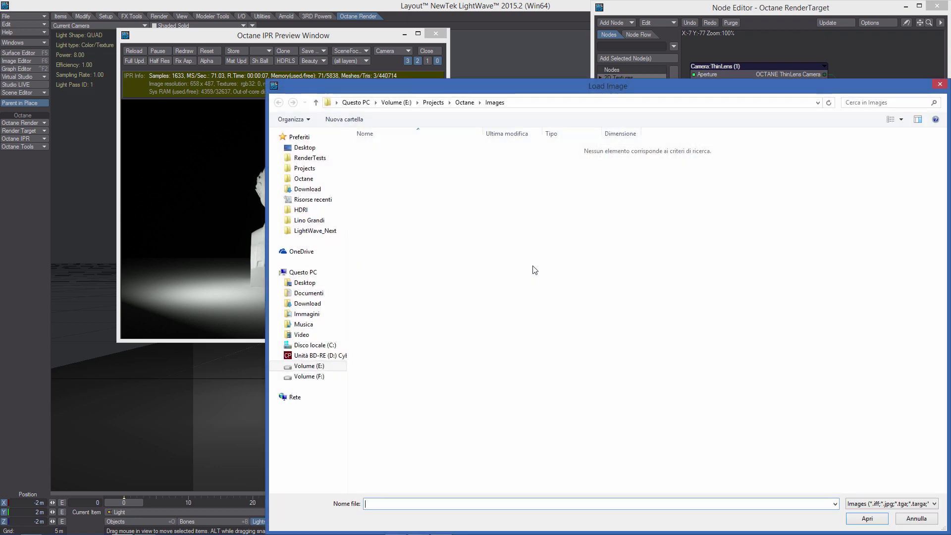
pyautogui.click(292, 212)
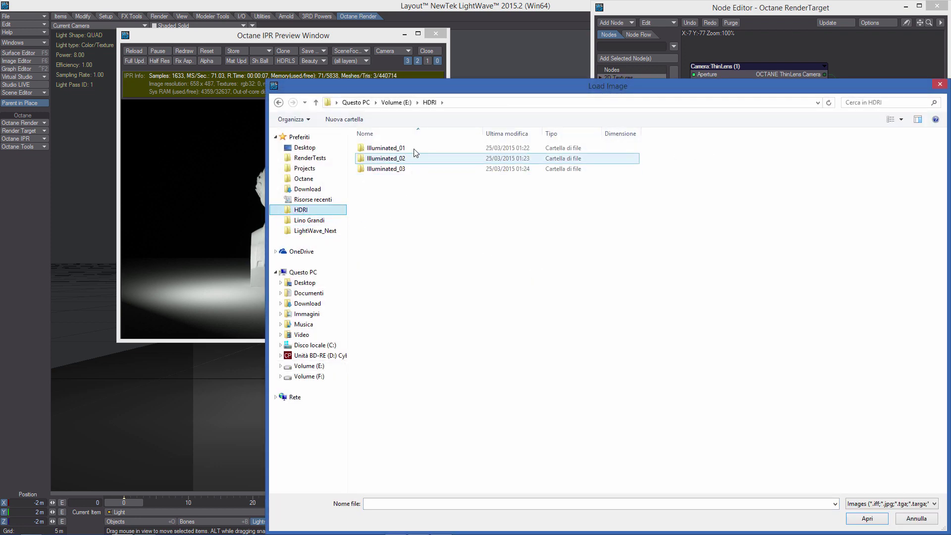
pyautogui.doubleClick(387, 159)
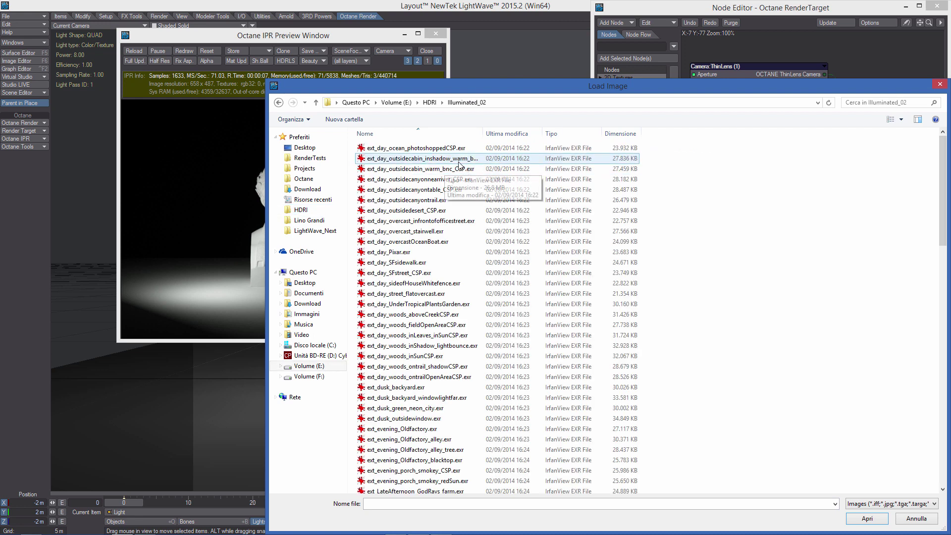
pyautogui.click(429, 100)
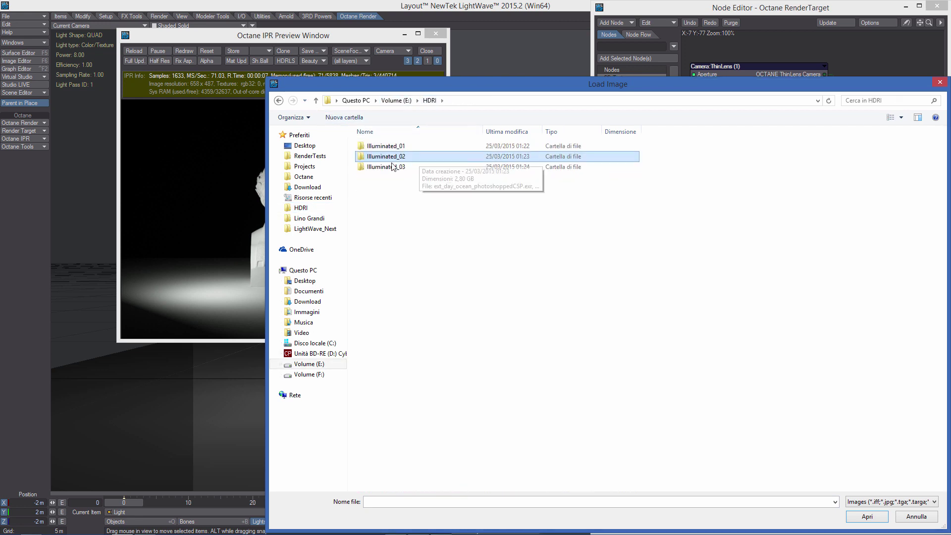
pyautogui.doubleClick(396, 169)
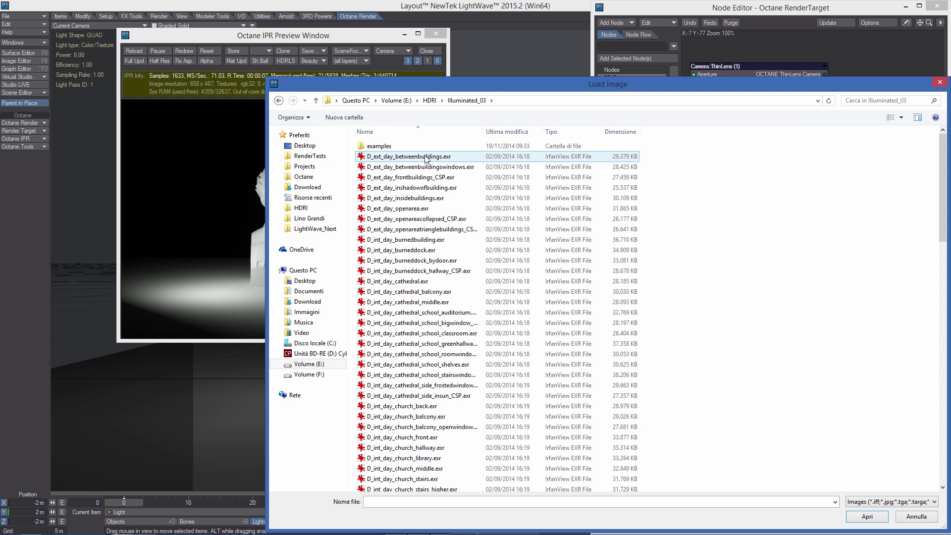
pyautogui.doubleClick(425, 157)
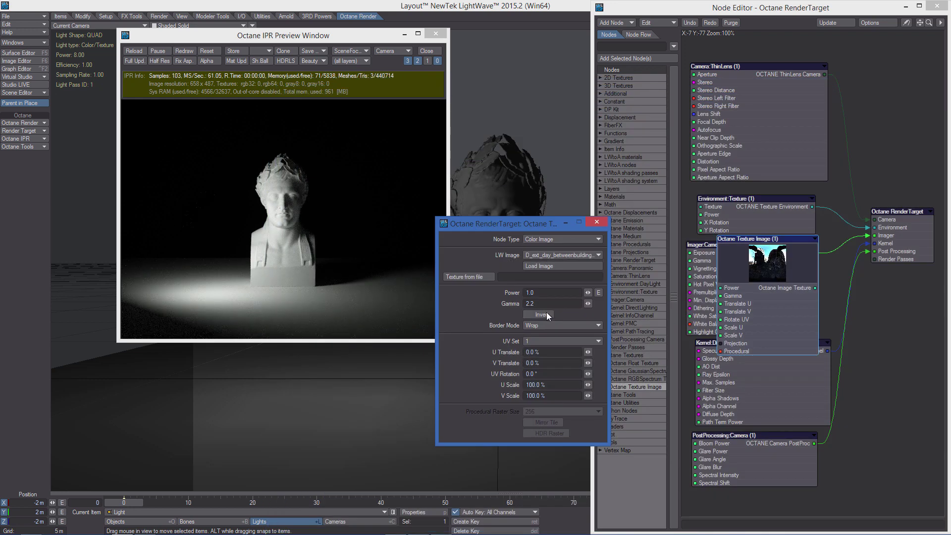
# - Change the texture's gamma from 2.2 to 1.0 and close its settings
pyautogui.doubleClick(535, 303)
pyautogui.write('1')
pyautogui.press('Return')
pyautogui.click(599, 223)
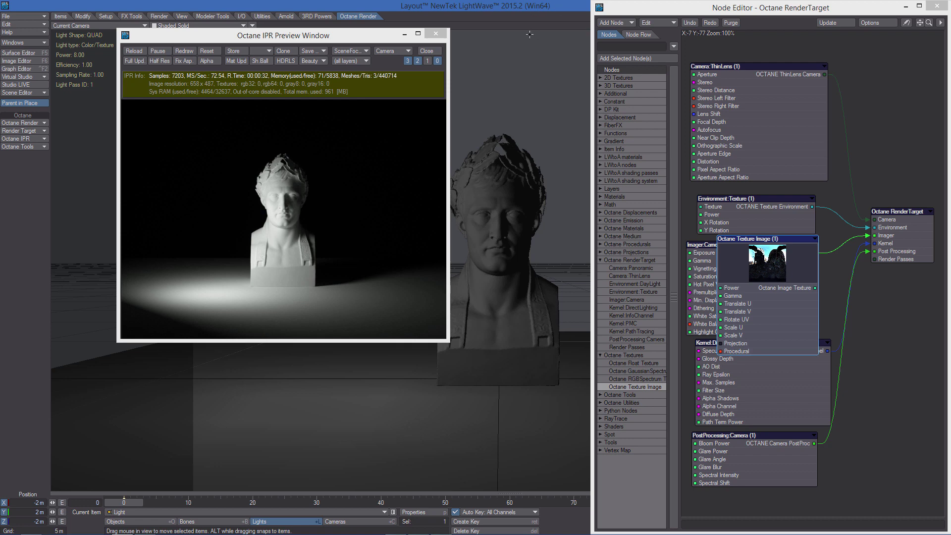
pyautogui.press('o')
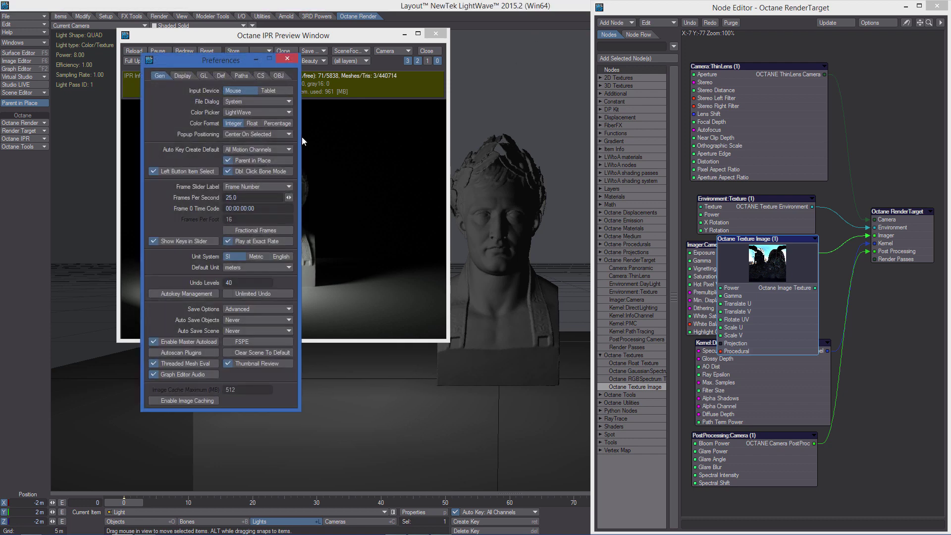
pyautogui.click(261, 76)
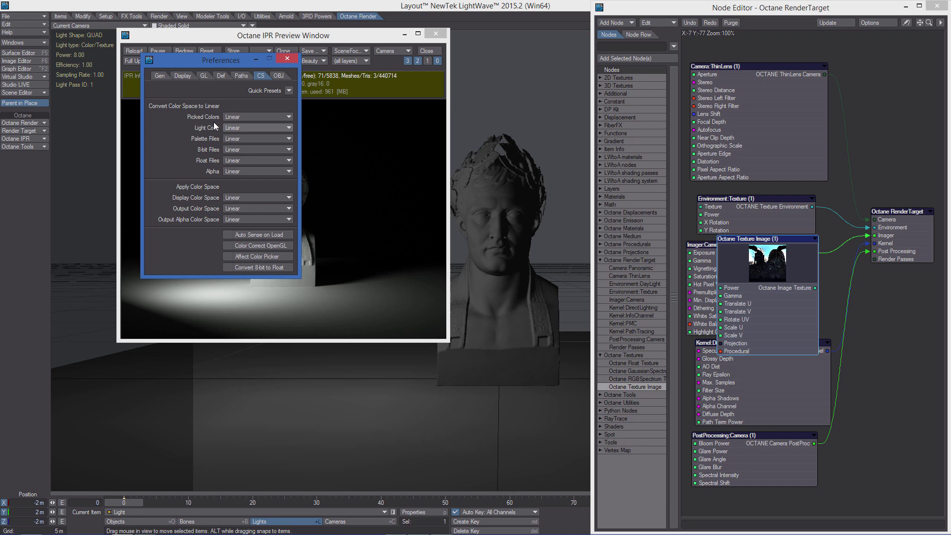
pyautogui.click(288, 58)
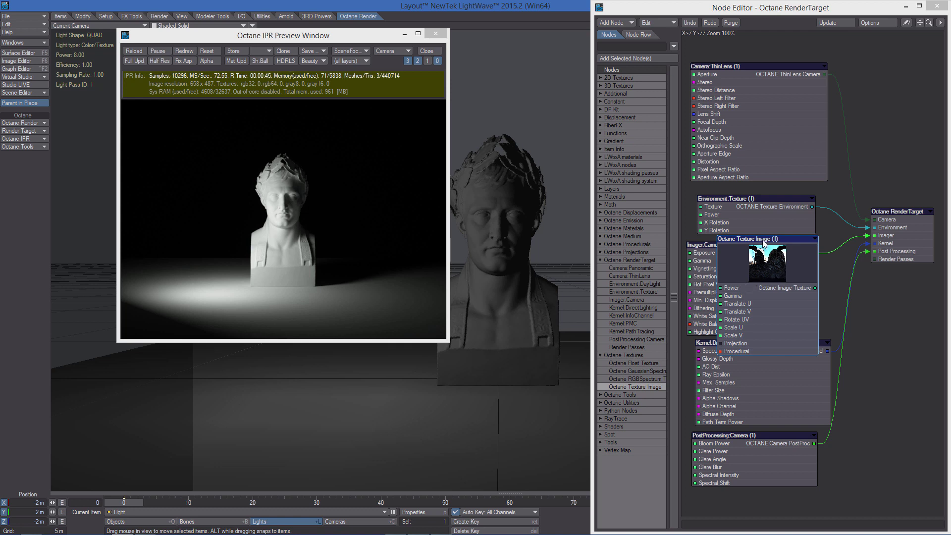
# - Connect the Octane Texture Image output to the Environment:Texture node's Texture input
pyautogui.moveTo(768, 239); pyautogui.dragTo(892, 281)
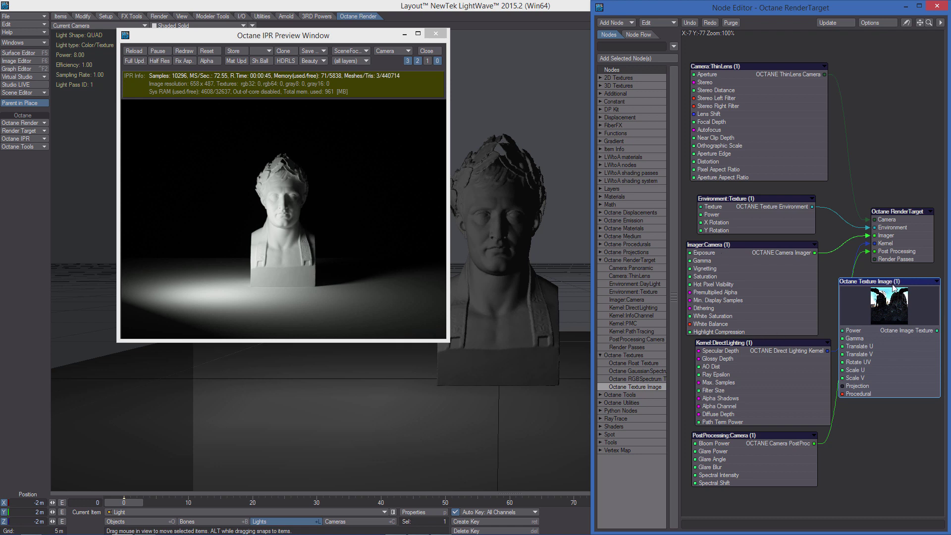
pyautogui.moveTo(891, 281); pyautogui.dragTo(764, 268)
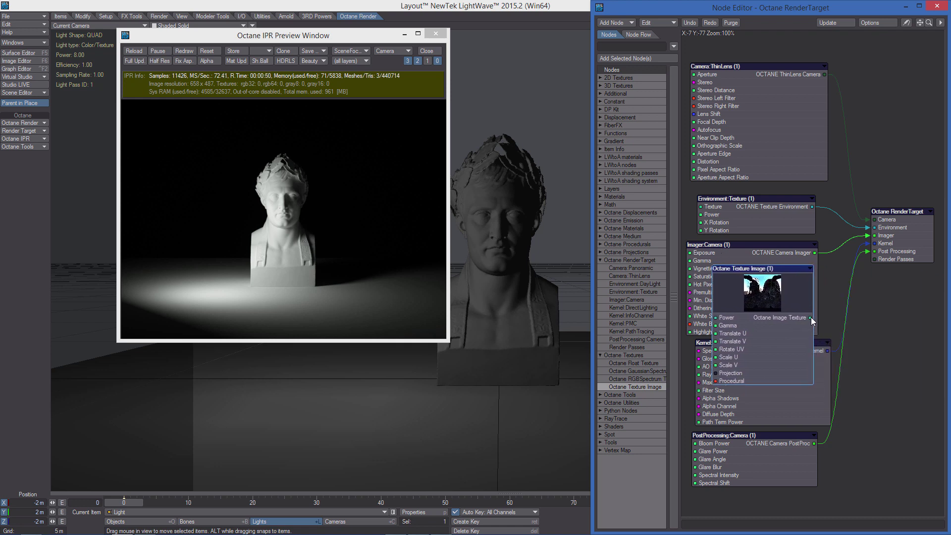
pyautogui.moveTo(810, 318); pyautogui.dragTo(727, 208)
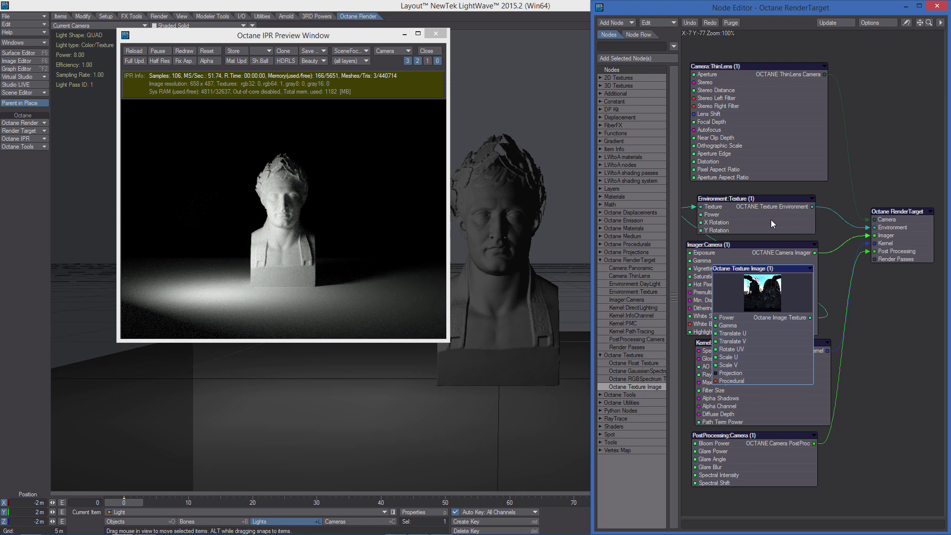
# - Set the Environment:Texture power to 1.0 and place the image node to its left
pyautogui.doubleClick(771, 219)
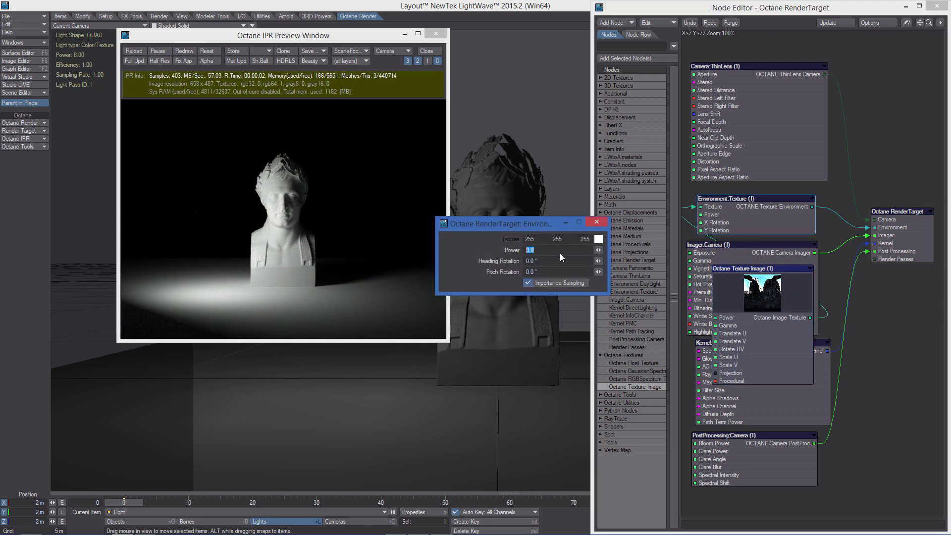
pyautogui.write('1')
pyautogui.press('Return')
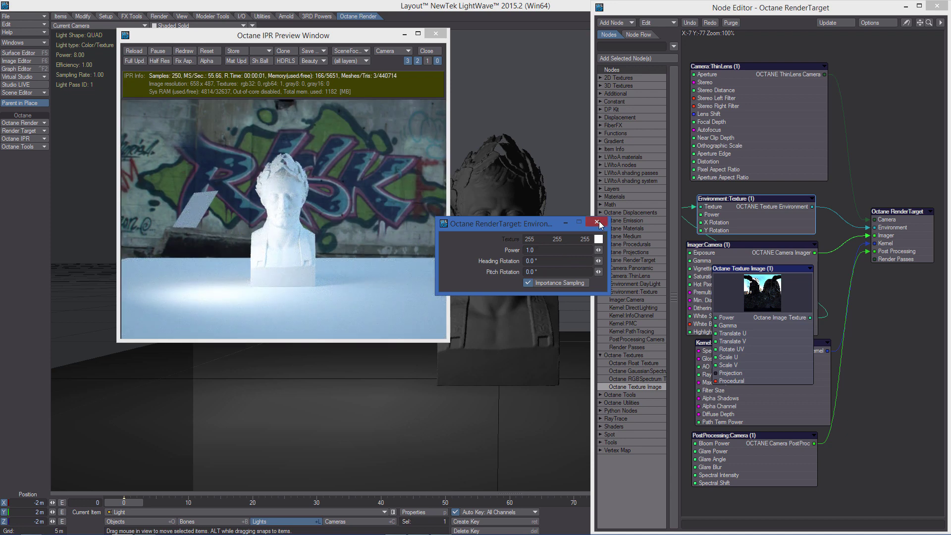
pyautogui.click(597, 223)
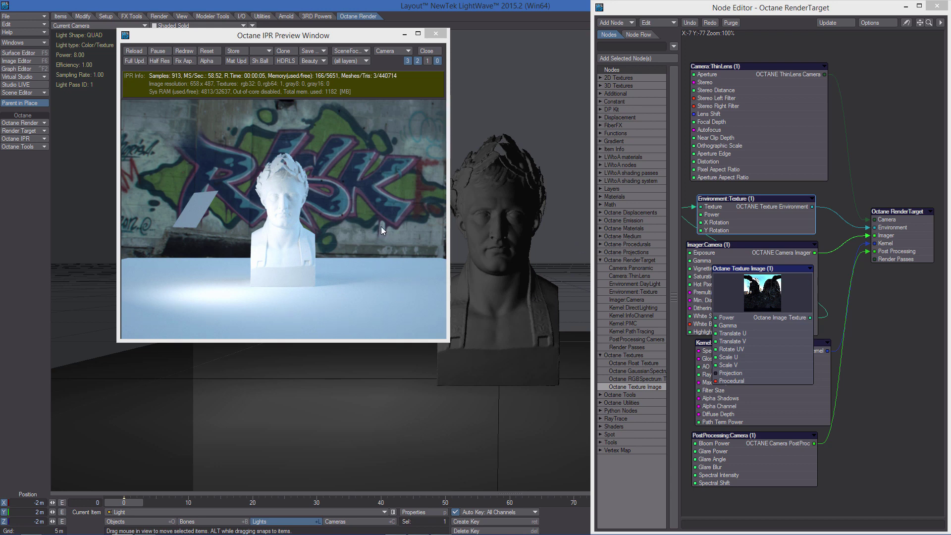
pyautogui.moveTo(778, 315); pyautogui.dragTo(694, 213)
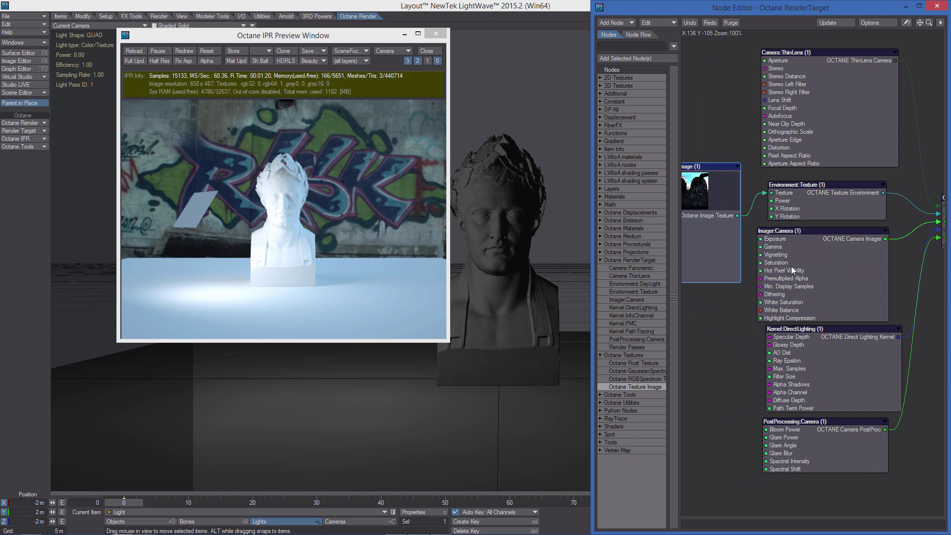
# - Save the current render target as the default config LWOctane.rtd, overwriting the existing one
pyautogui.moveTo(792, 266); pyautogui.dragTo(646, 156)
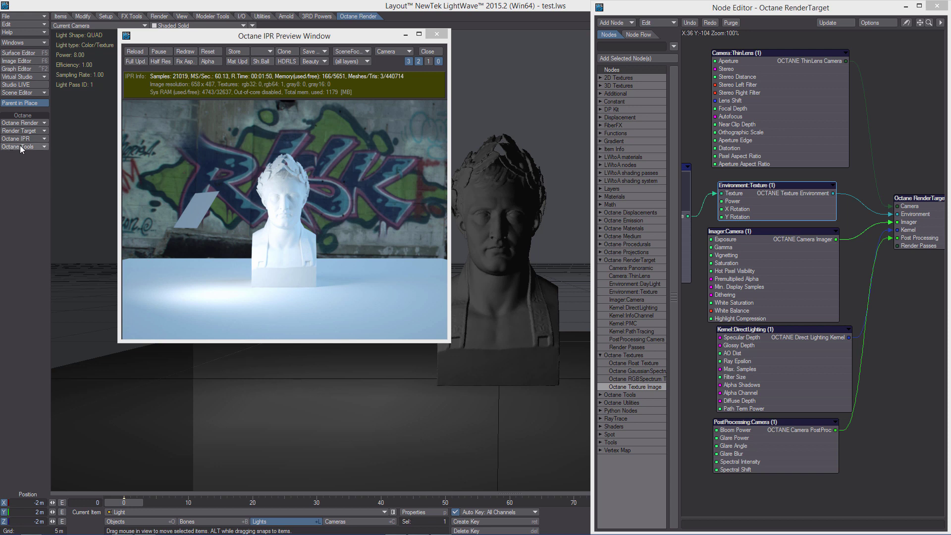
pyautogui.click(20, 130)
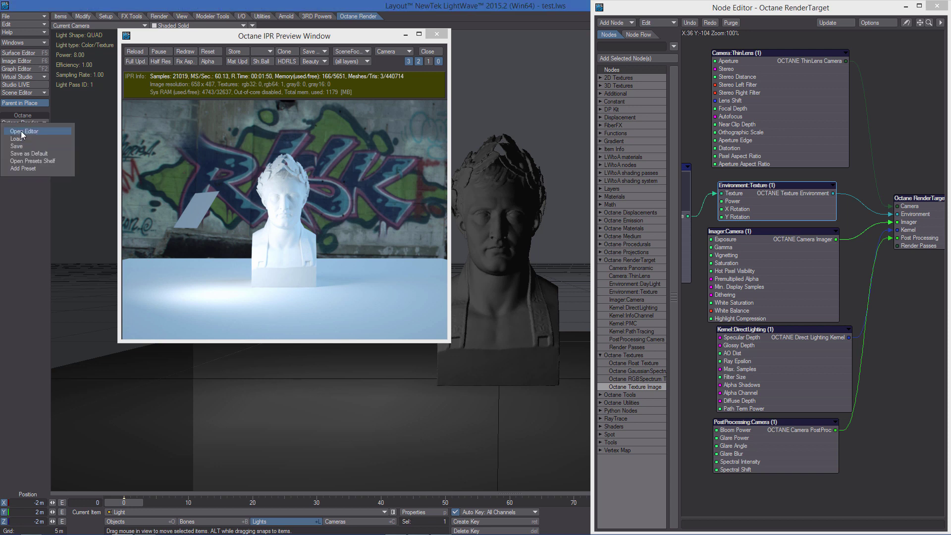
pyautogui.click(36, 155)
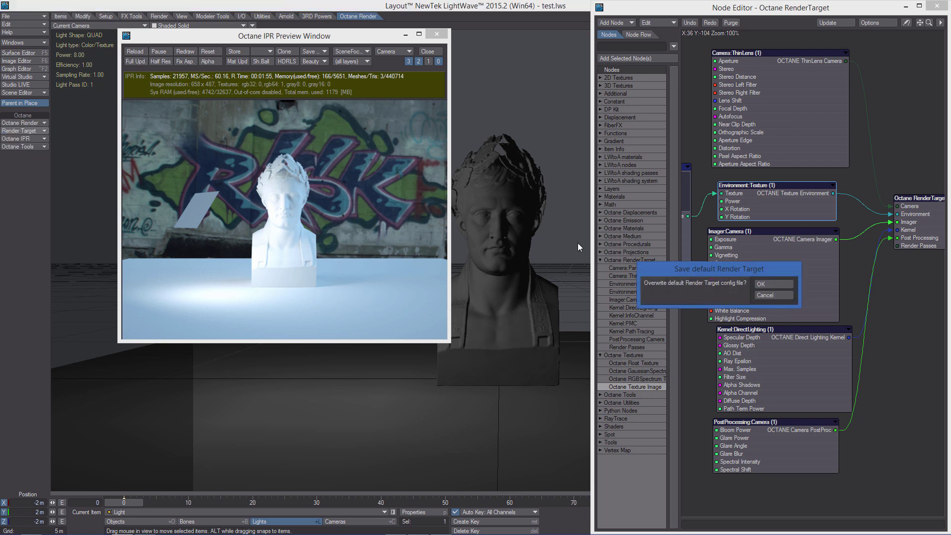
pyautogui.click(770, 285)
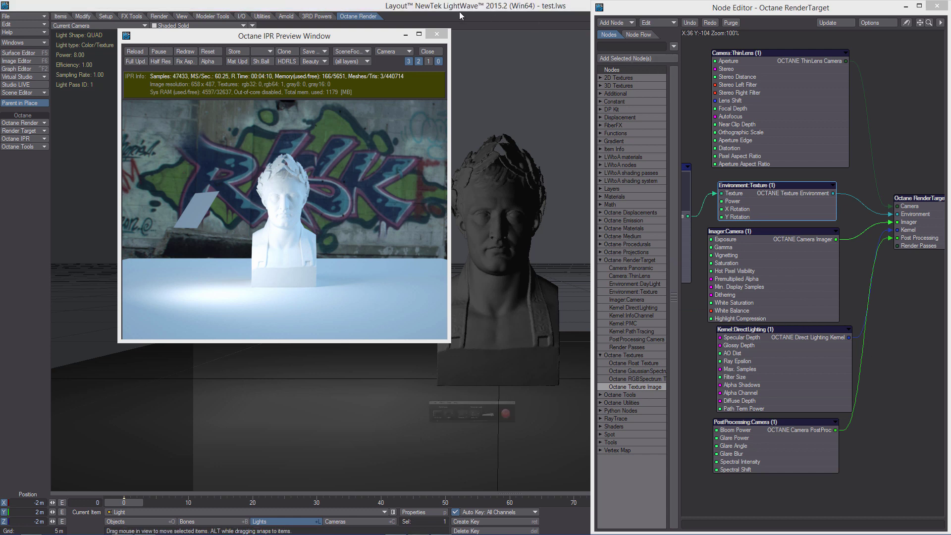
# - Add the render target as a preset in the WorkSpace preset library
pyautogui.click(23, 132)
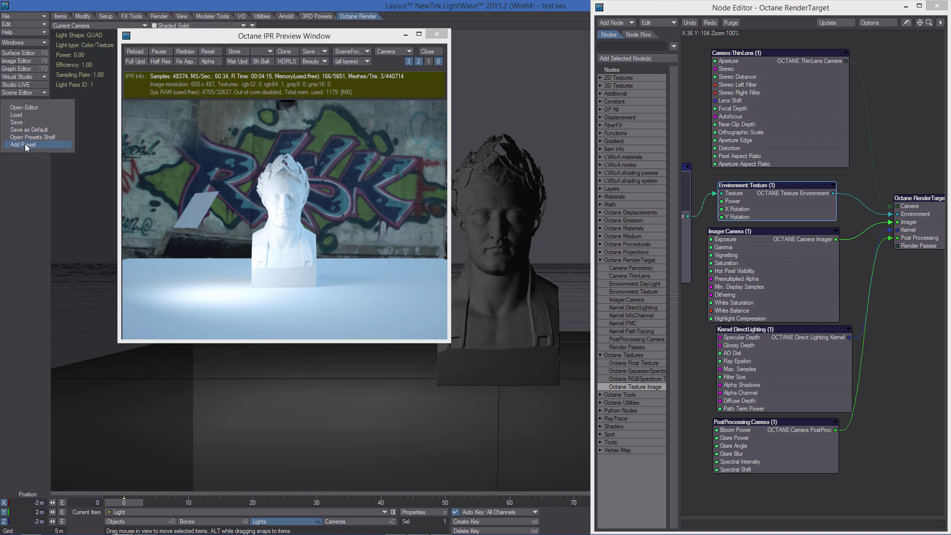
pyautogui.click(26, 144)
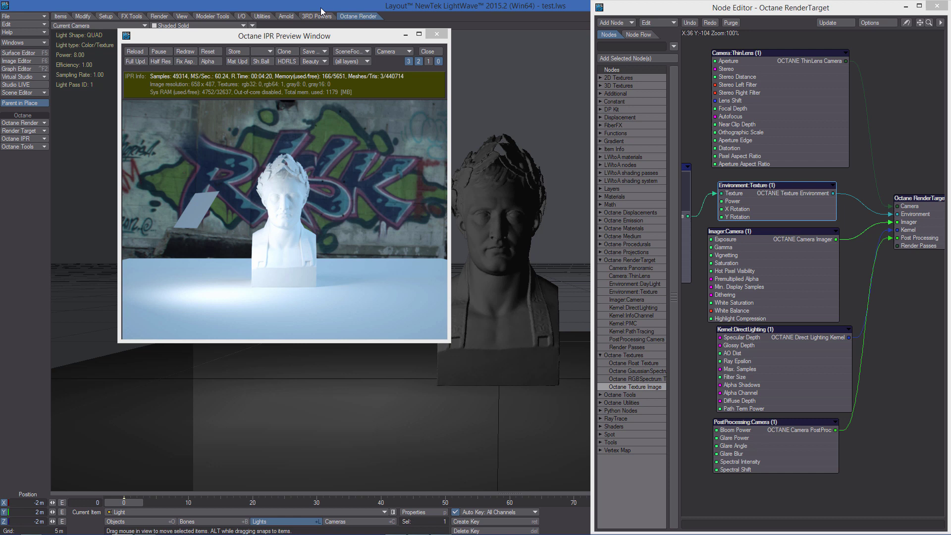
pyautogui.click(24, 134)
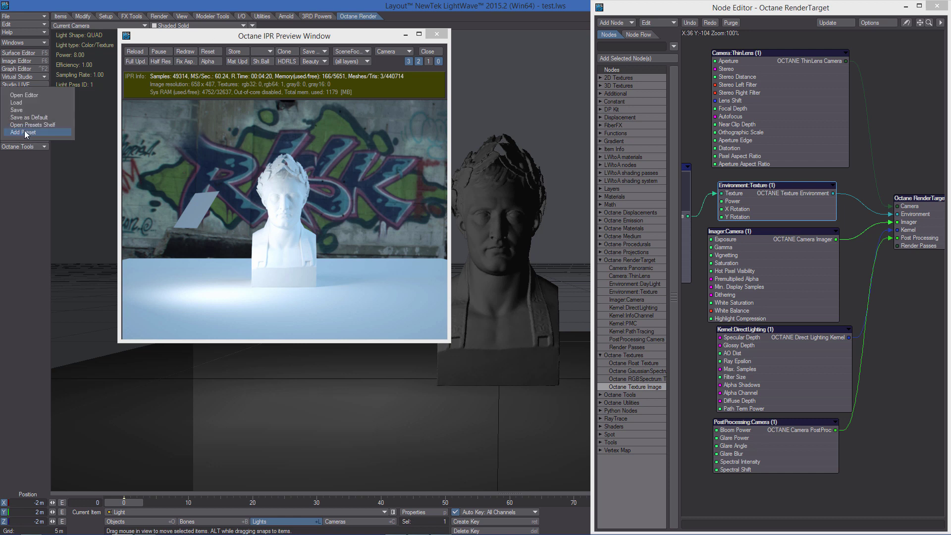
pyautogui.click(31, 125)
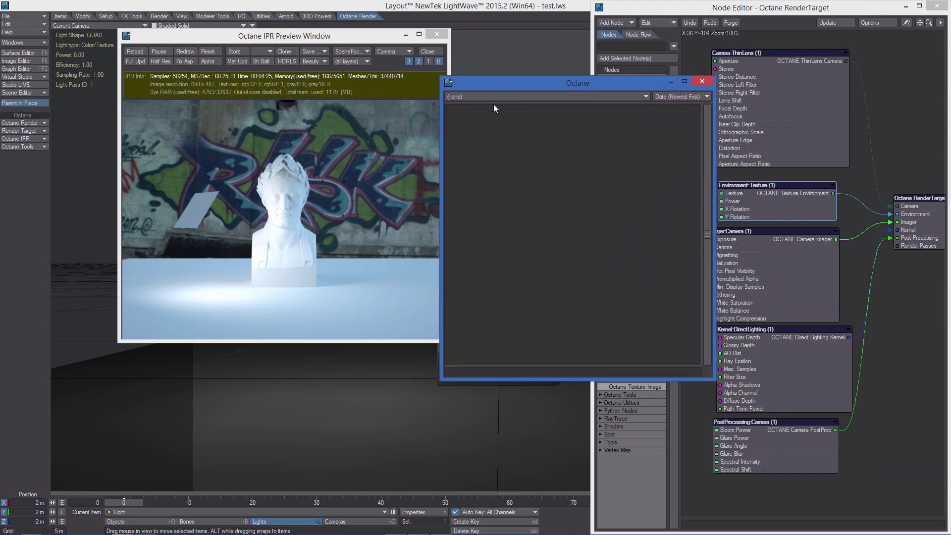
pyautogui.click(495, 99)
pyautogui.click(496, 107)
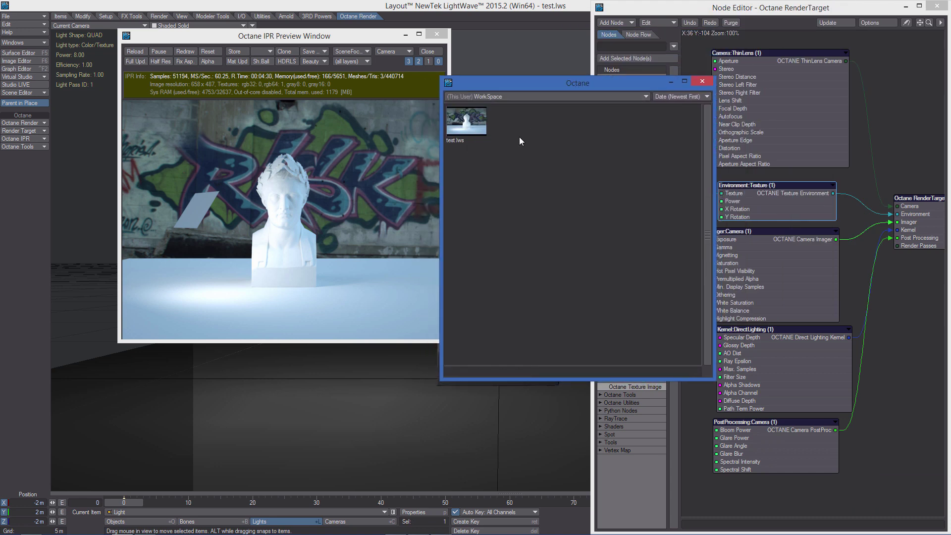
# - Rename the new preset to Octane_Direct
pyautogui.rightClick(464, 128)
pyautogui.moveTo(468, 126)
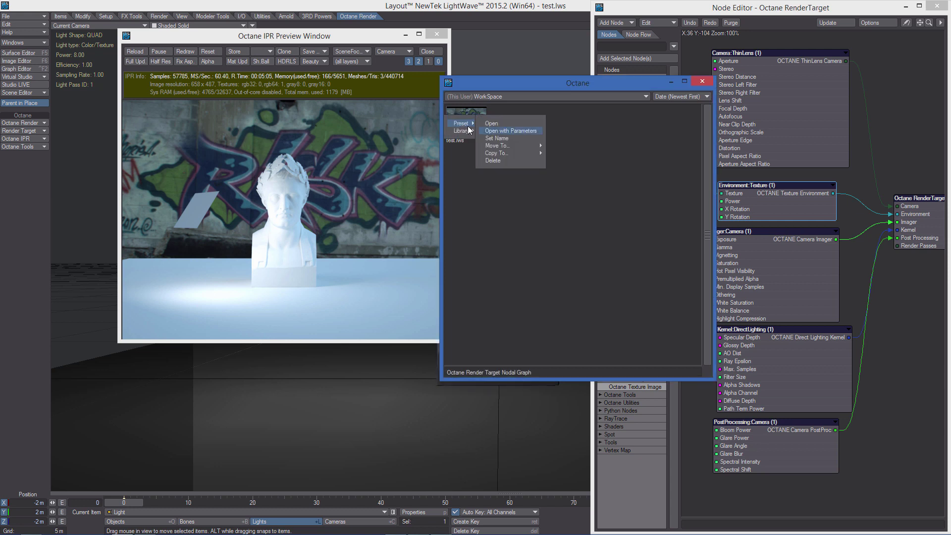
pyautogui.click(503, 138)
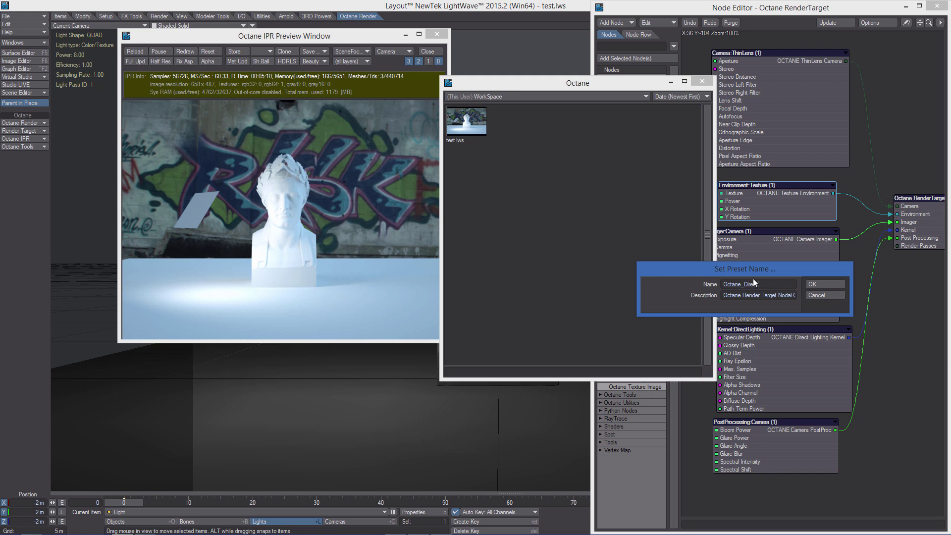
pyautogui.press('Return')
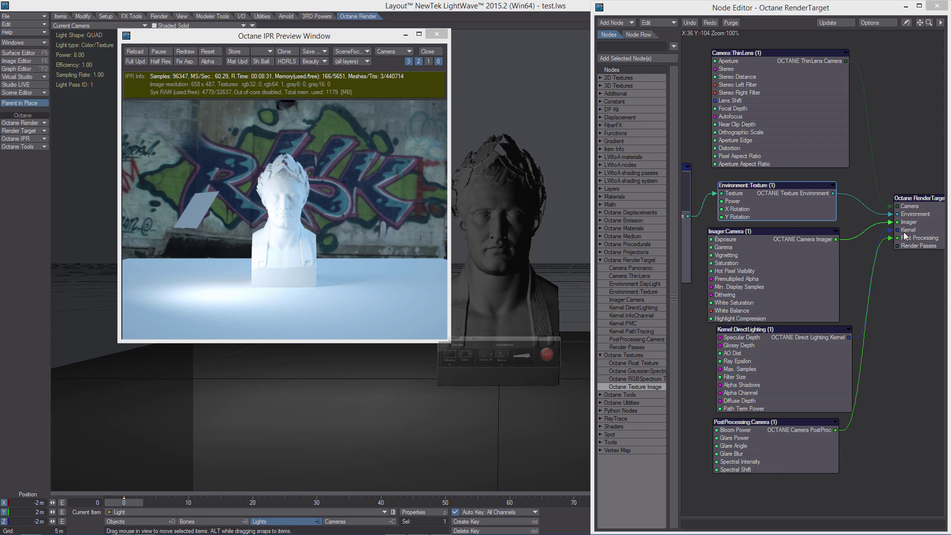
# - Open the Octane RenderTarget node and review its Layers, MB, Override, MultiPass and Alembic tabs
pyautogui.click(919, 226)
pyautogui.doubleClick(918, 225)
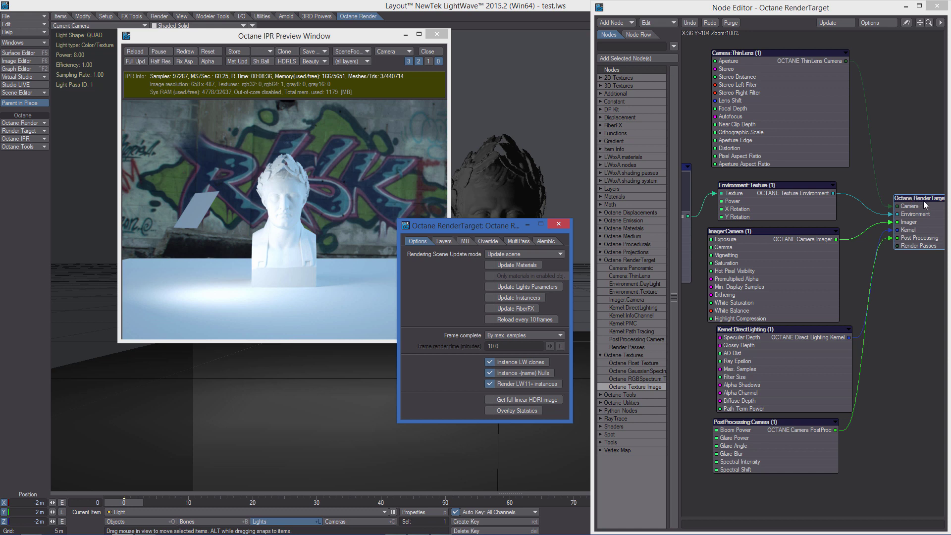
pyautogui.click(442, 241)
pyautogui.click(466, 240)
pyautogui.click(487, 241)
pyautogui.click(518, 241)
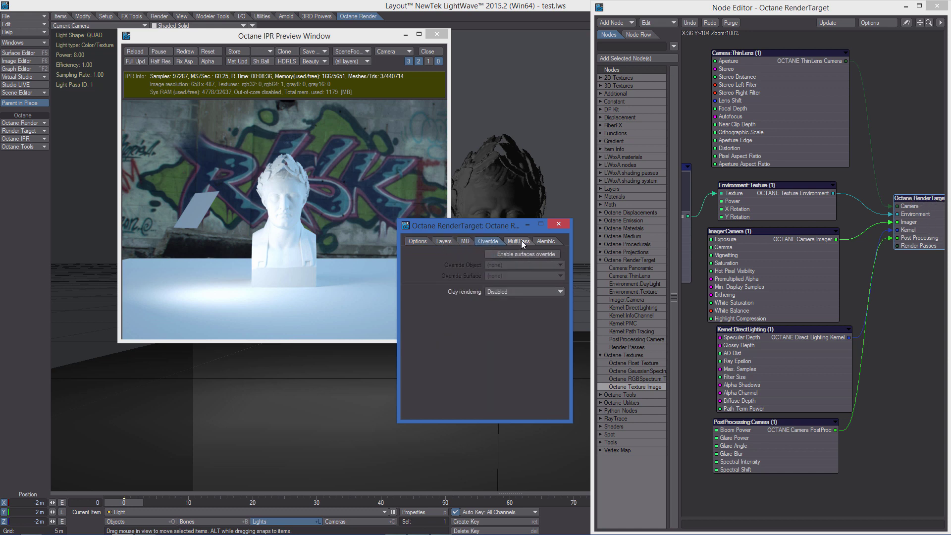
pyautogui.click(550, 241)
pyautogui.click(416, 241)
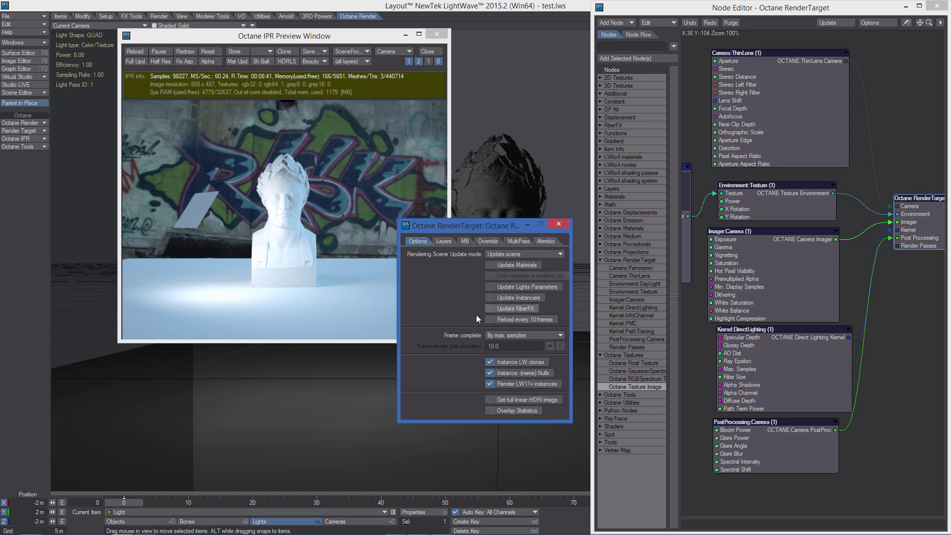